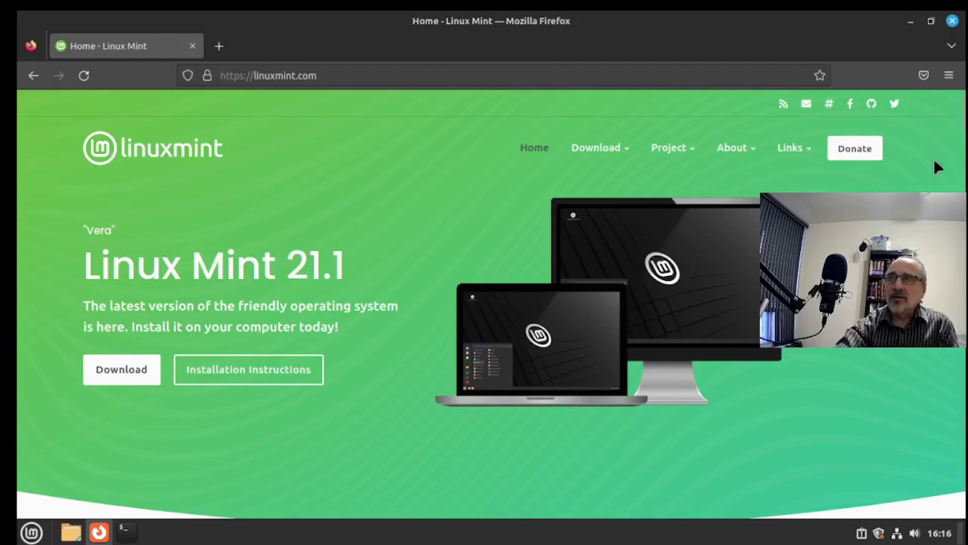
Open the Linux Mint 21.1 download page and look through the Cinnamon and MATE editions
scroll(959, 130, down, 2)
scroll(959, 130, up, 2)
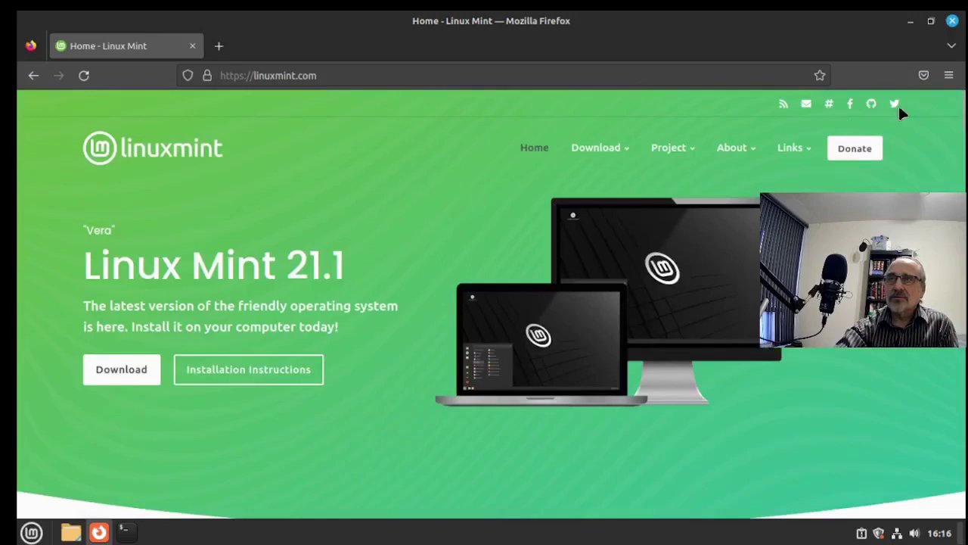
mouse_move(595, 149)
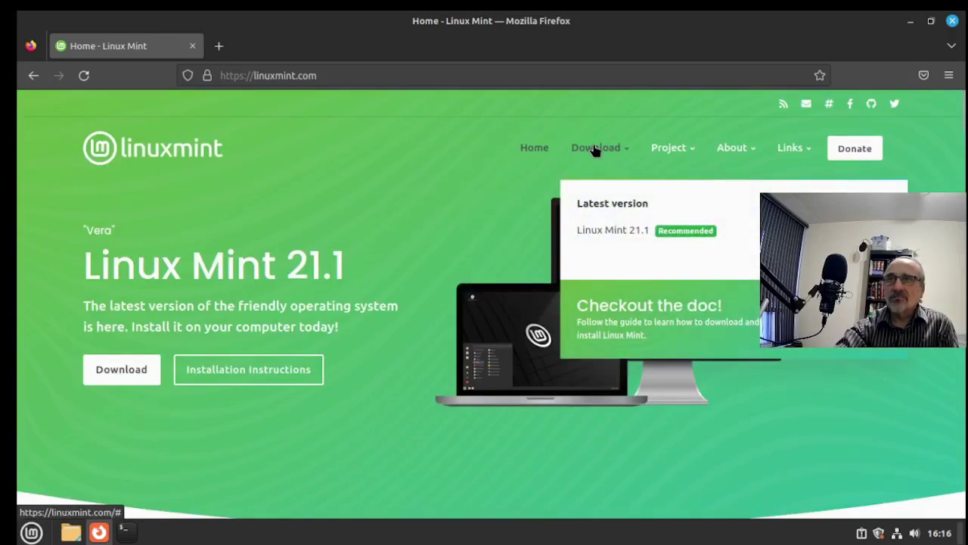
click(595, 234)
scroll(597, 233, down, 5)
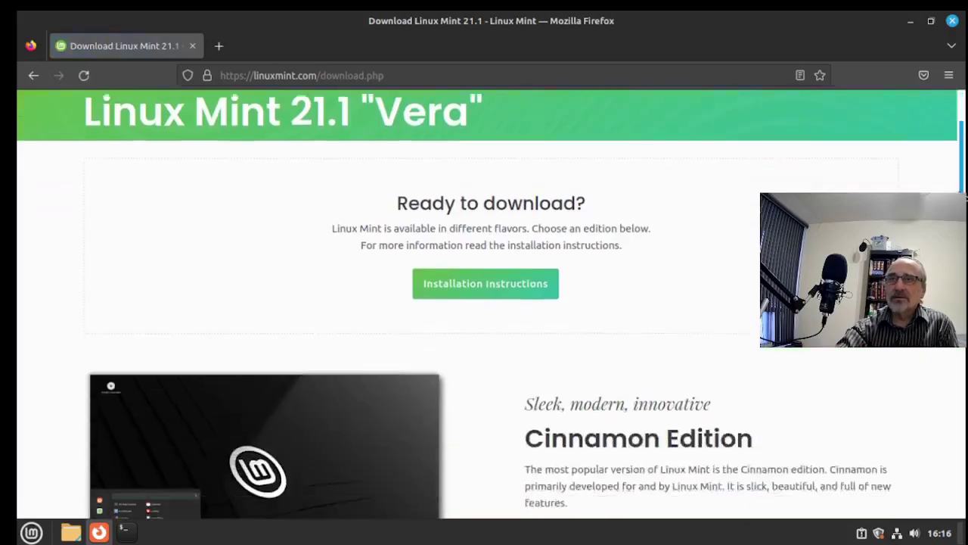
scroll(495, 304, down, 3)
scroll(495, 304, up, 3)
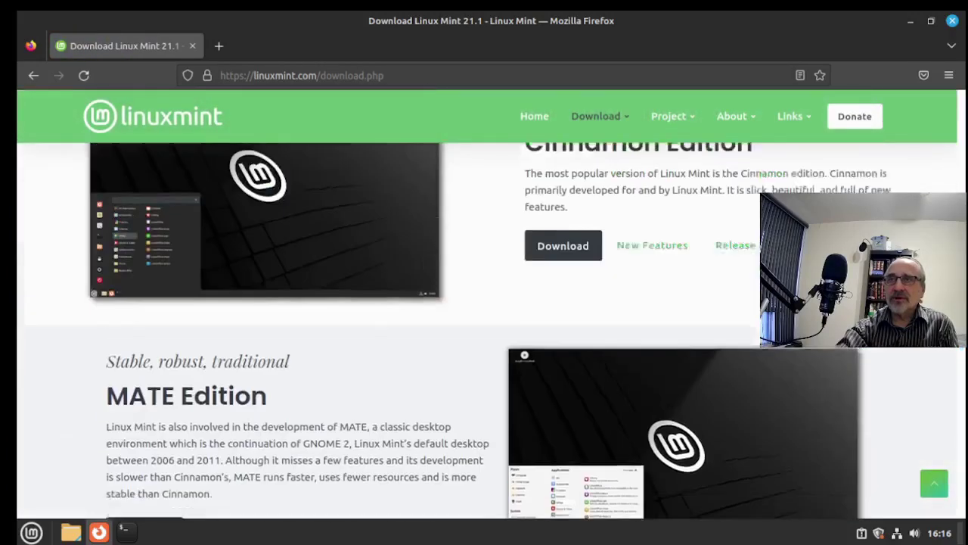
scroll(487, 303, down, 3)
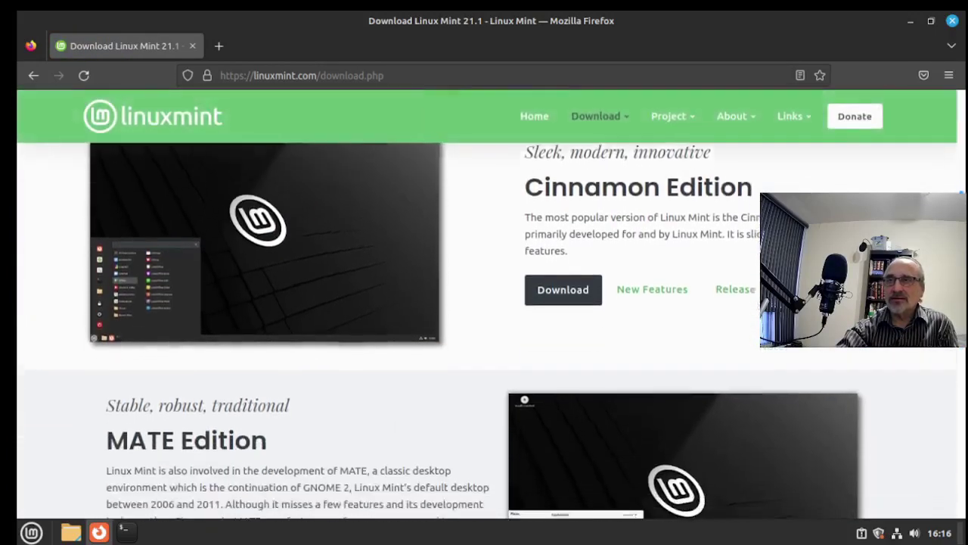
scroll(438, 335, down, 1)
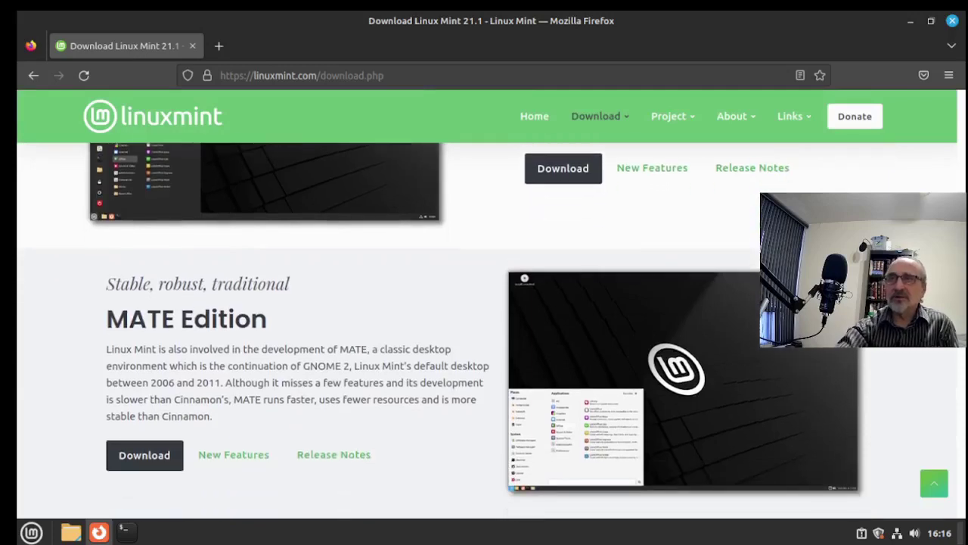
scroll(487, 332, down, 3)
scroll(487, 331, up, 4)
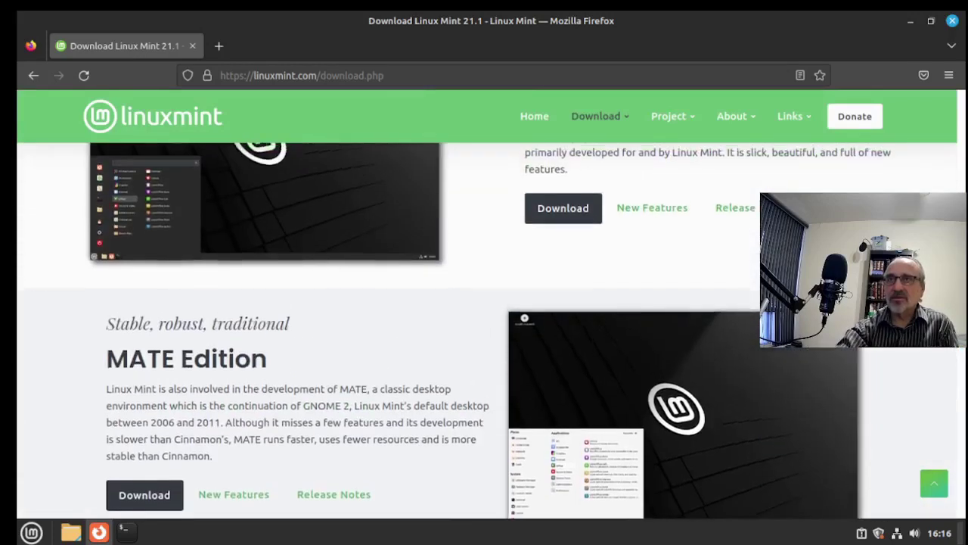
scroll(628, 333, up, 3)
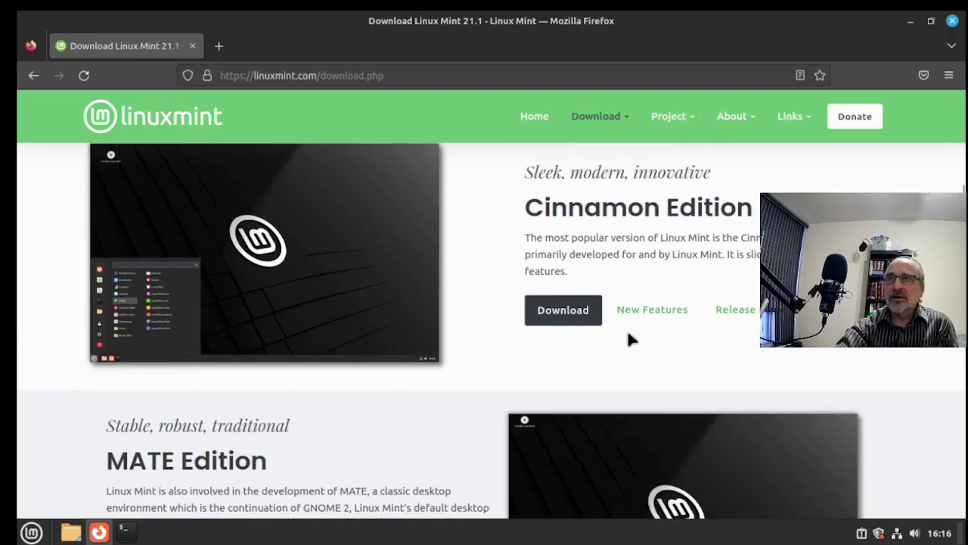
Open the Cinnamon Edition's new features page and read through the look and feel and Driver Manager sections
click(651, 312)
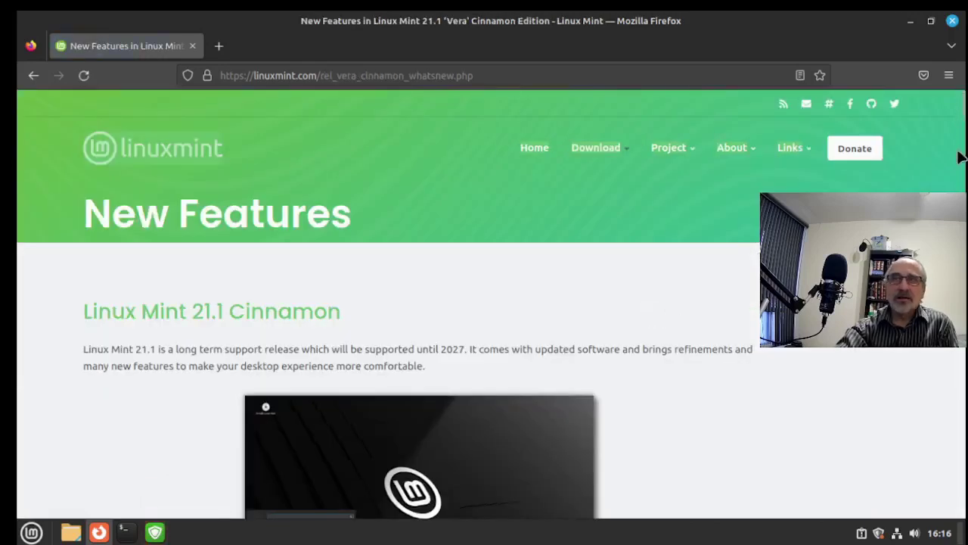
mouse_move(959, 102)
mouse_down()
mouse_move(960, 133)
mouse_move(962, 110)
mouse_up()
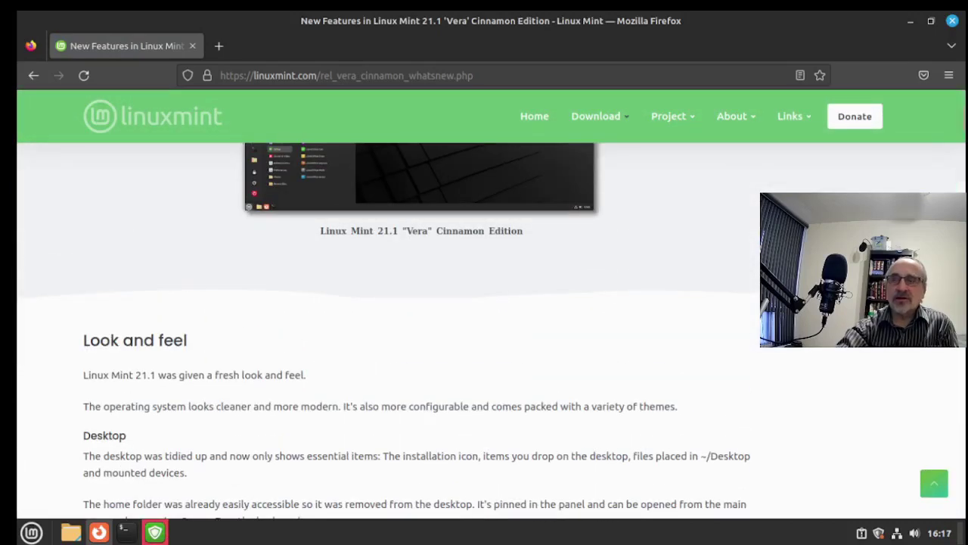
scroll(389, 332, down, 3)
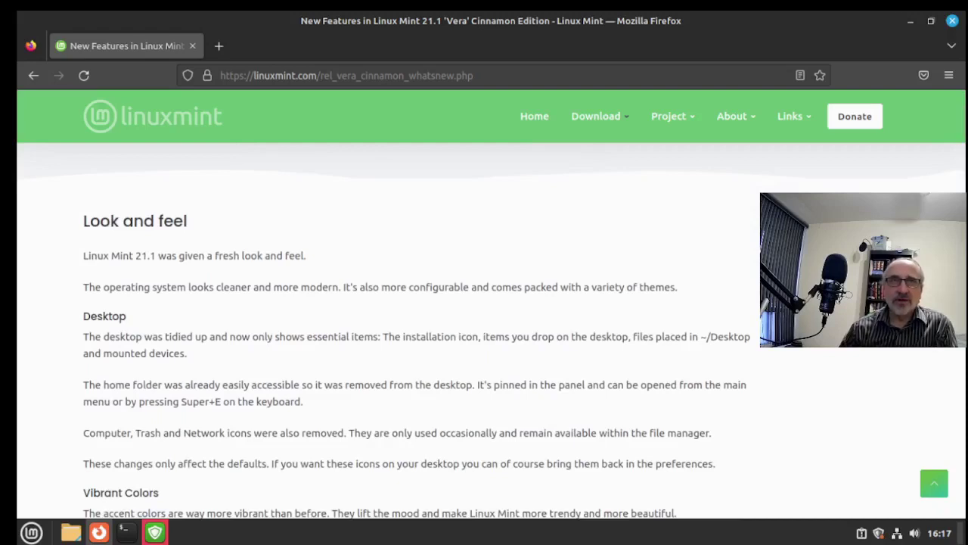
scroll(492, 332, down, 5)
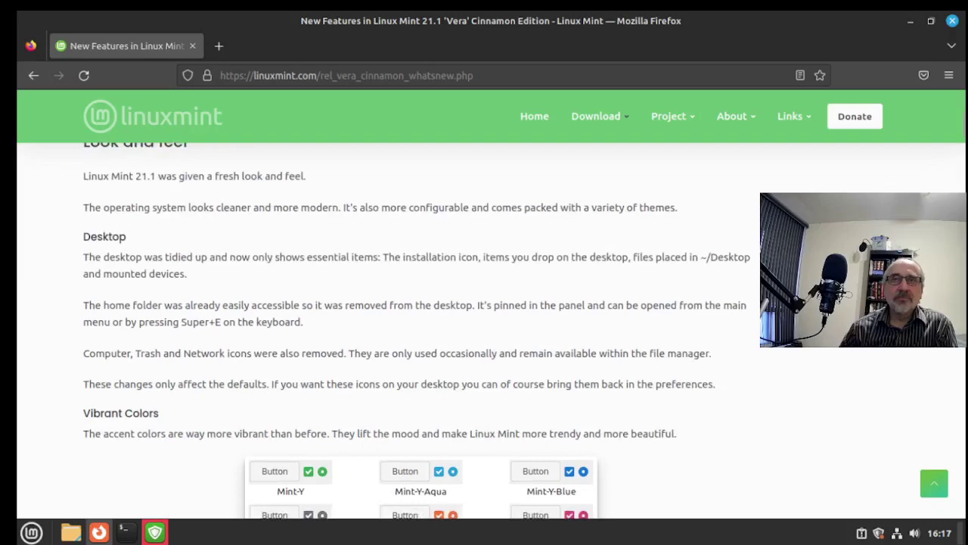
scroll(492, 332, down, 5)
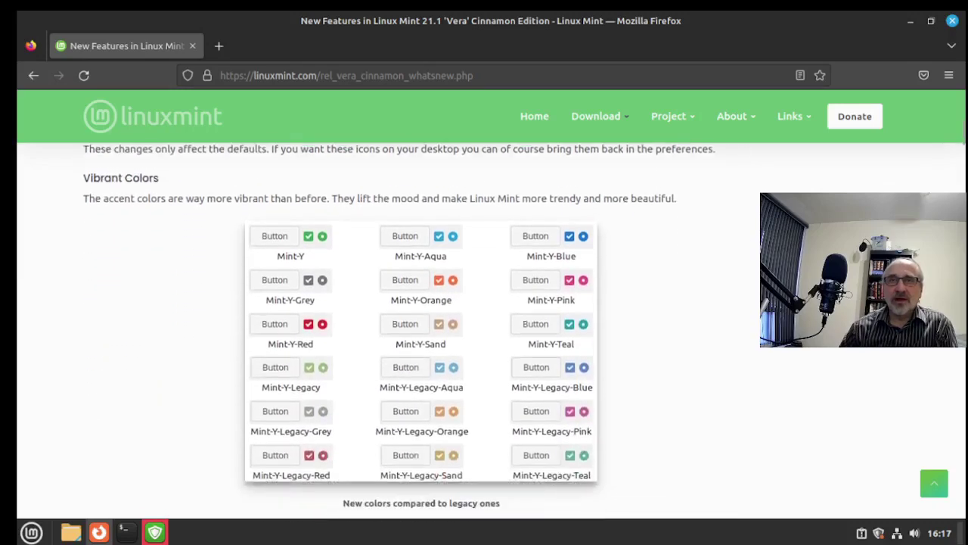
scroll(492, 331, down, 6)
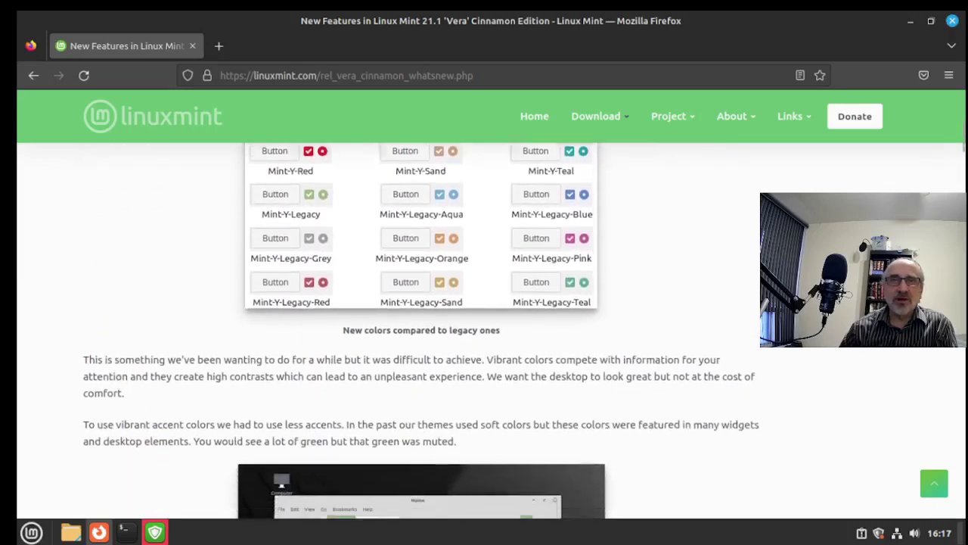
scroll(492, 331, down, 11)
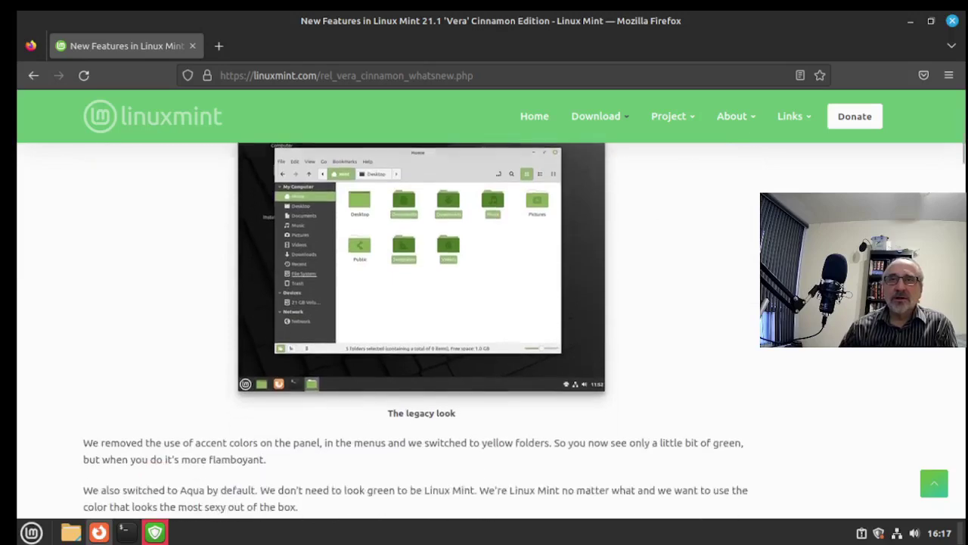
scroll(492, 331, down, 3)
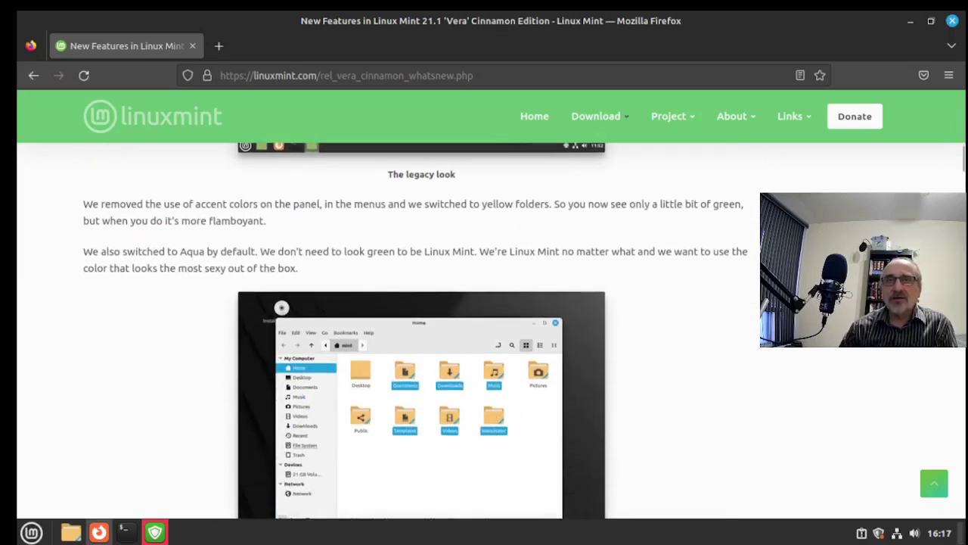
scroll(492, 331, down, 5)
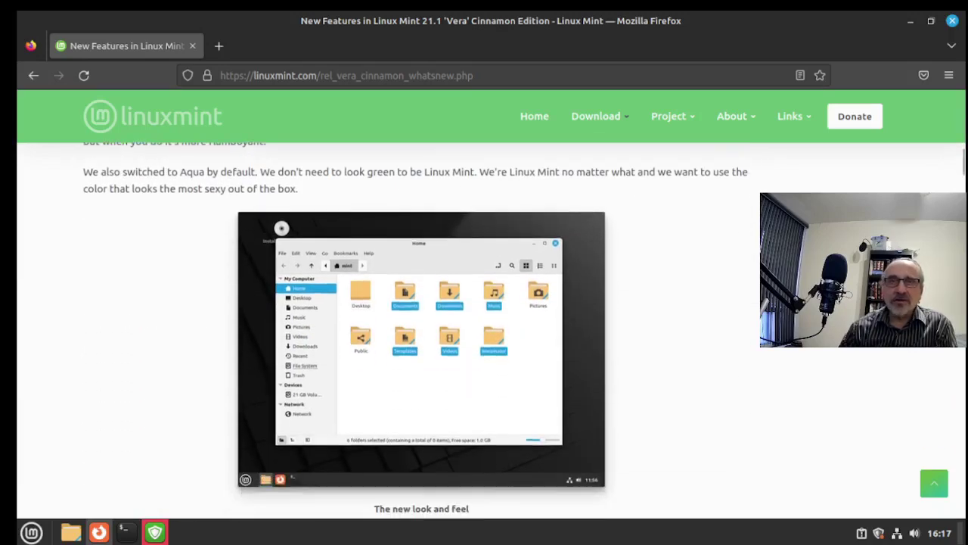
scroll(415, 454, down, 11)
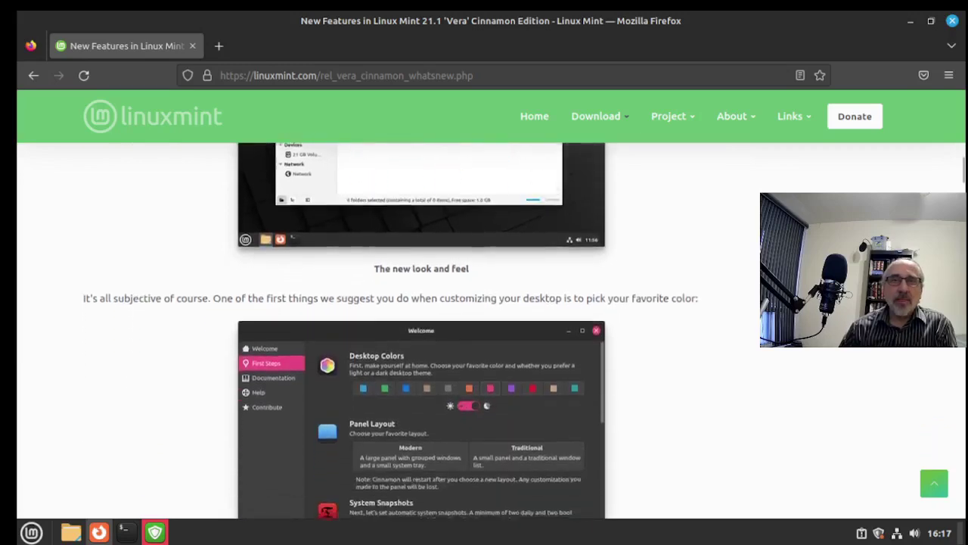
scroll(416, 454, down, 20)
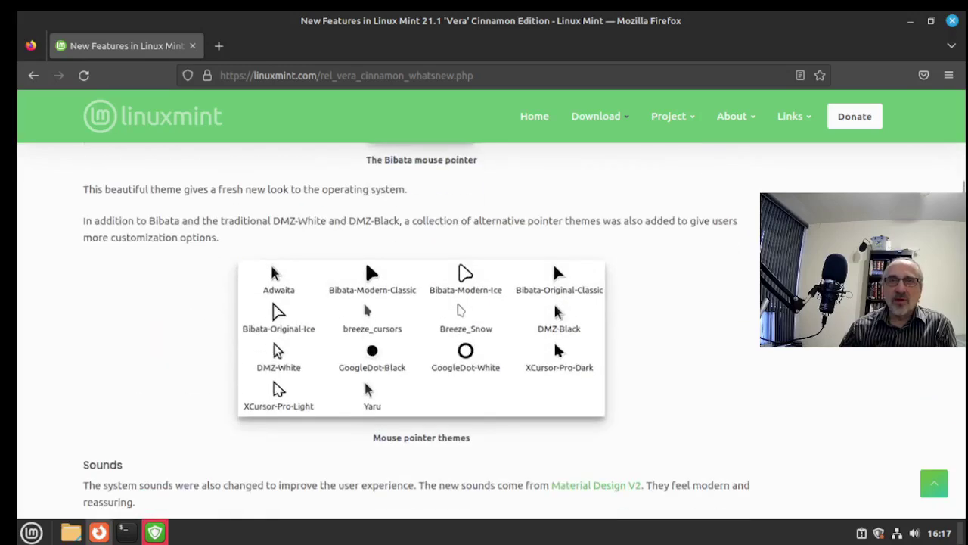
scroll(492, 329, down, 9)
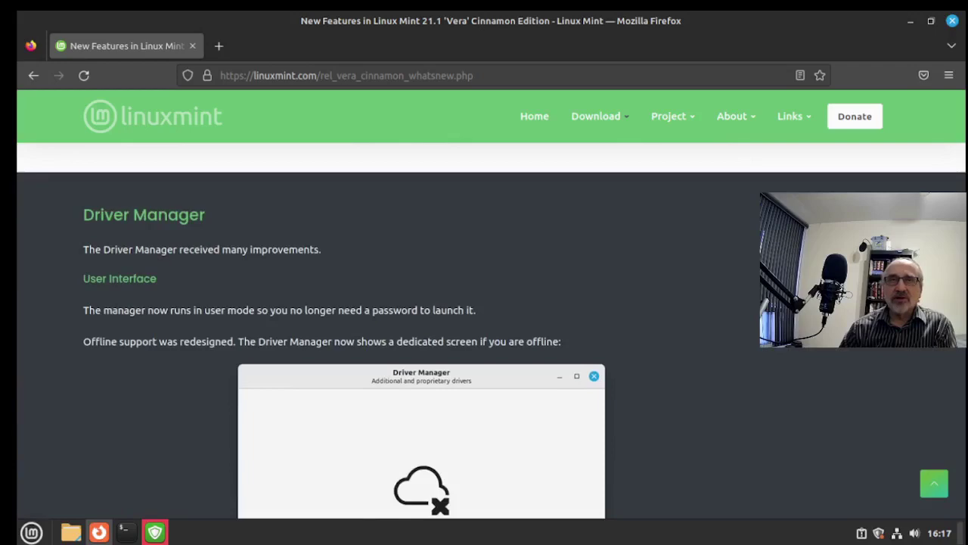
scroll(421, 332, down, 15)
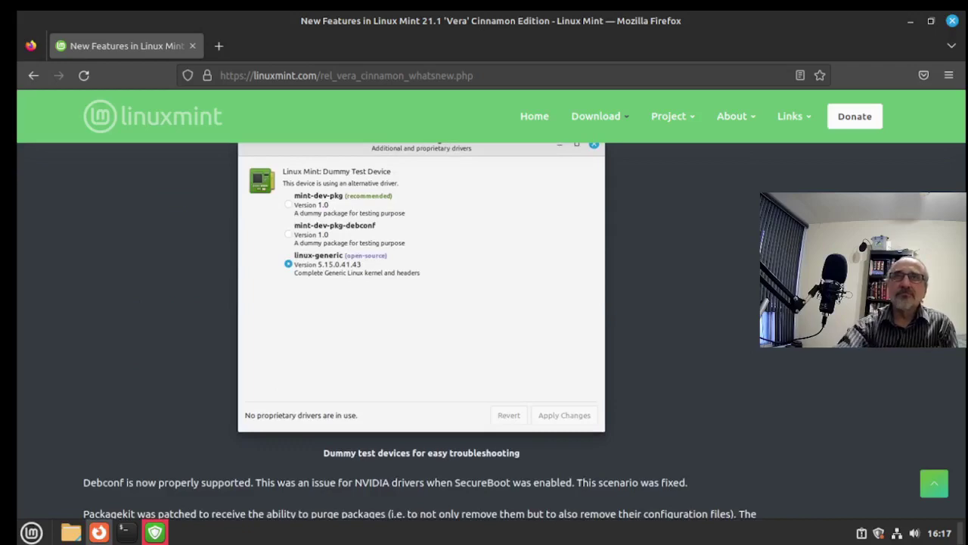
scroll(422, 331, up, 20)
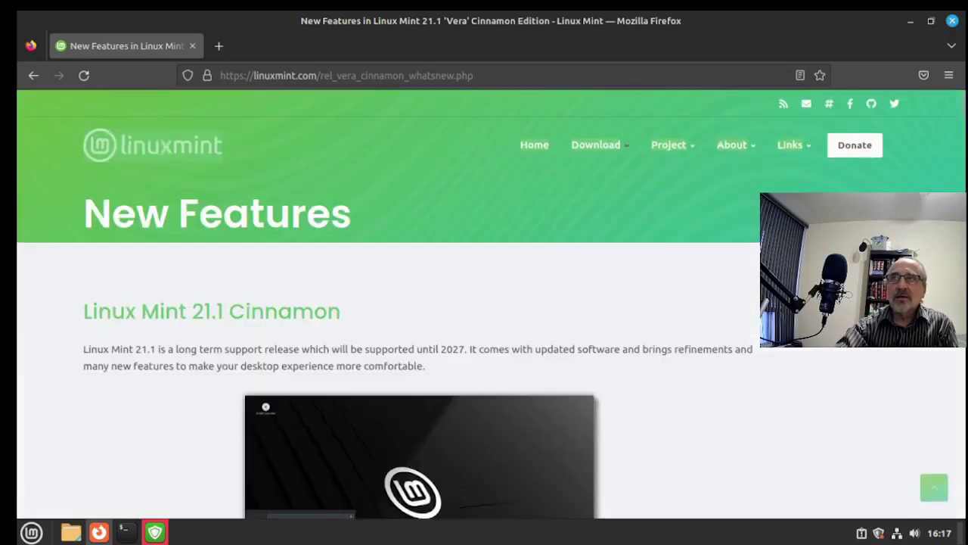
Close the web browser and accept the Update Manager's welcome page
click(952, 25)
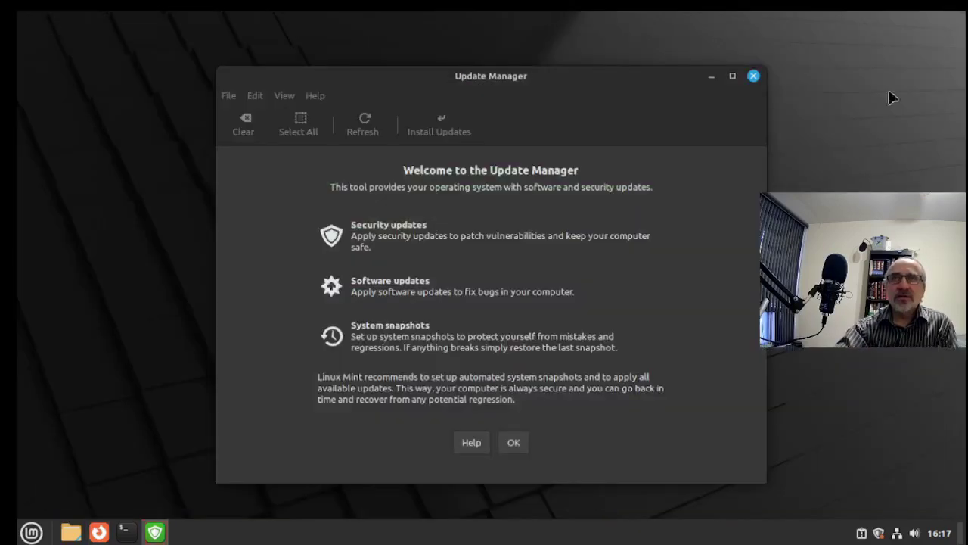
click(754, 76)
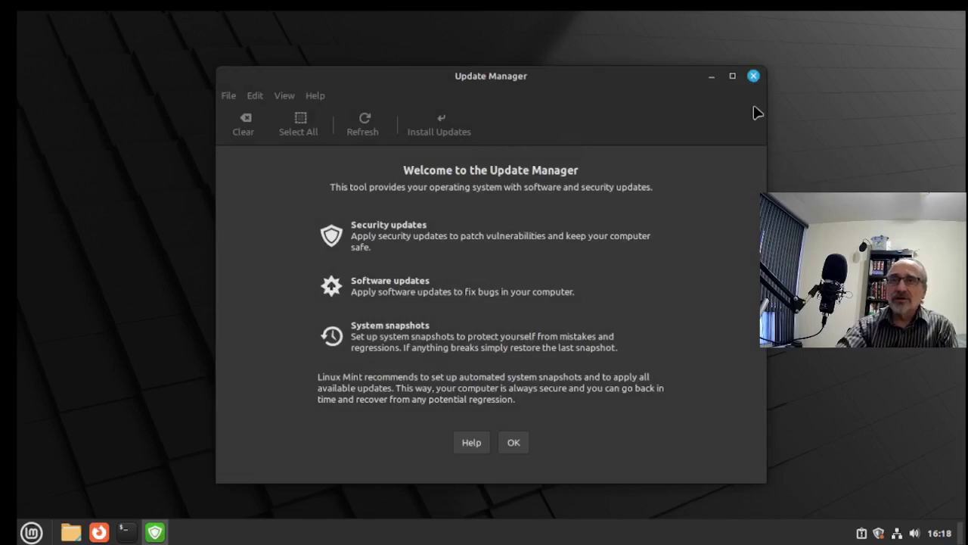
click(514, 443)
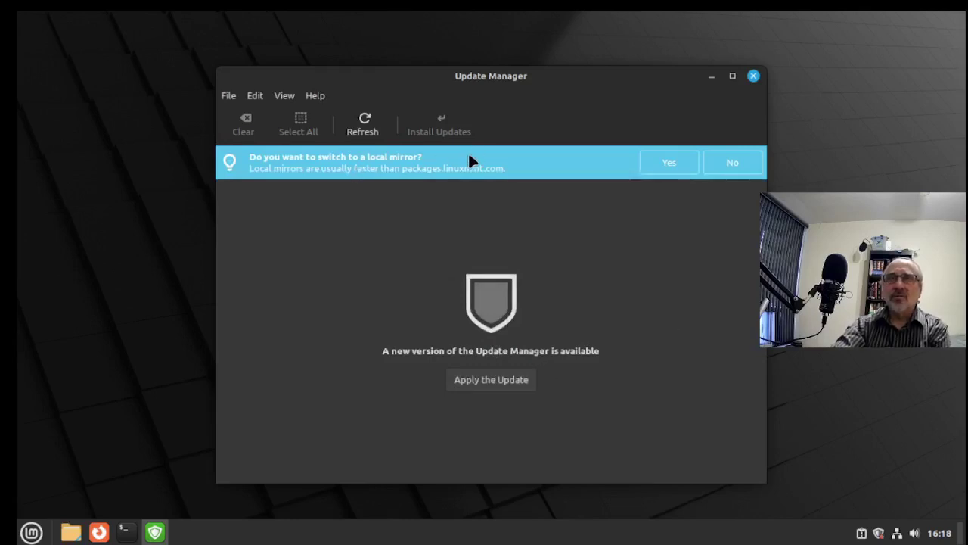
Agree to switch to a local mirror and authenticate with the account password to open Software Sources
click(663, 162)
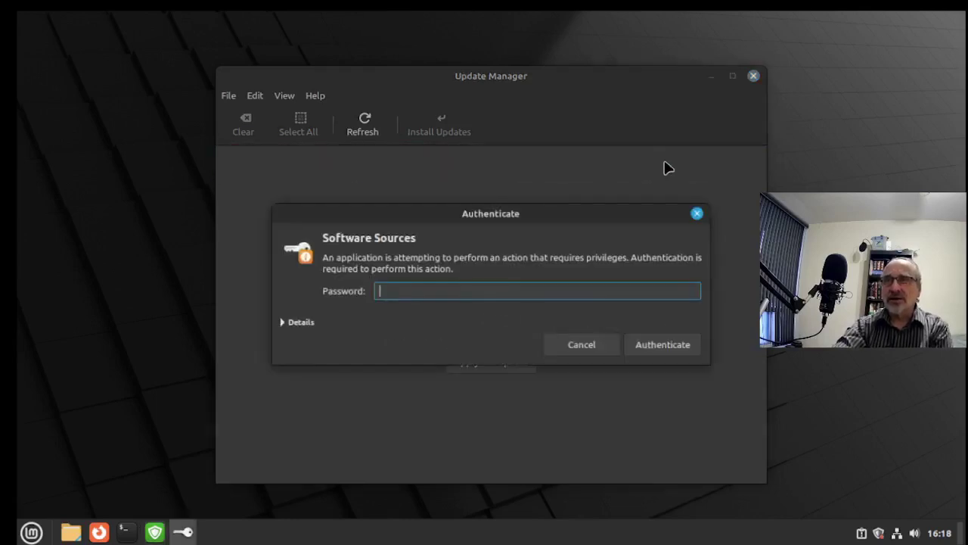
text(••)
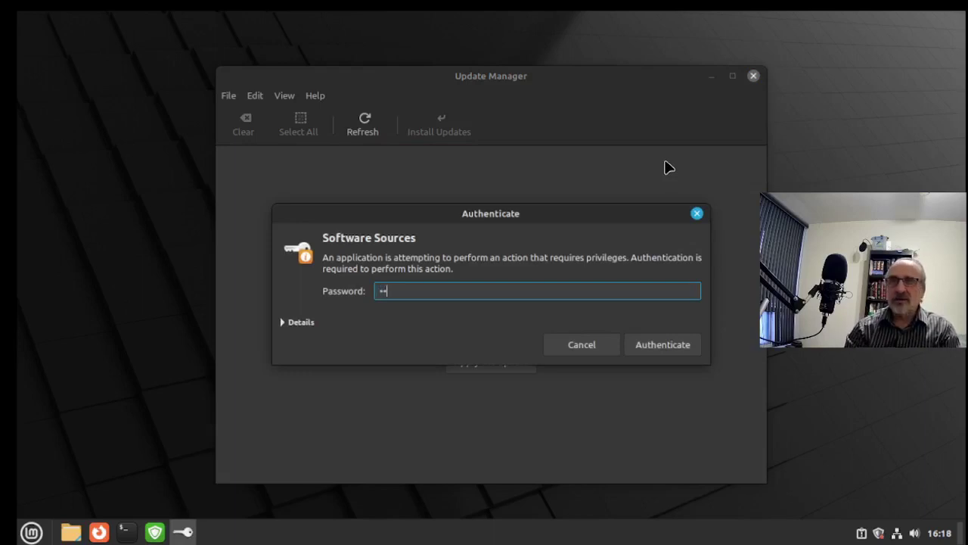
key(Return)
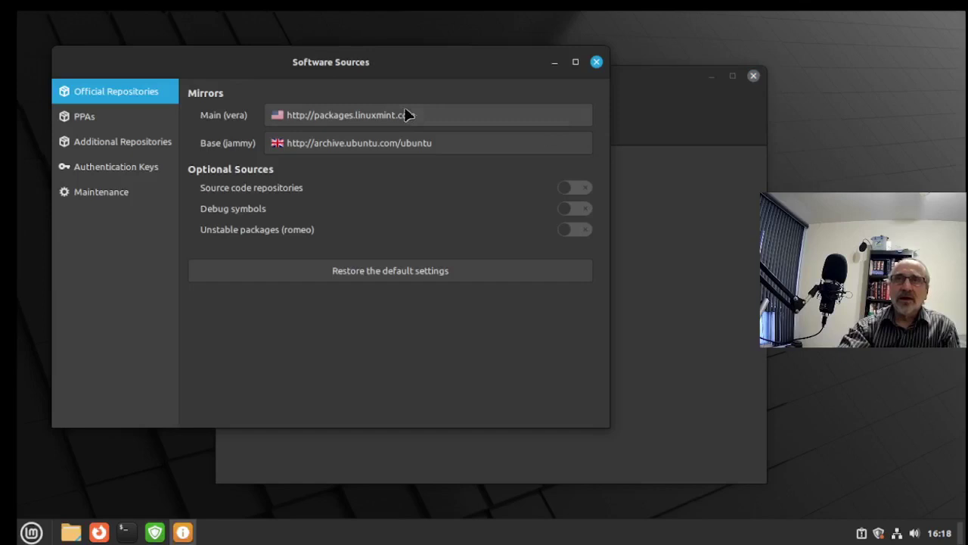
Set the Main (vera) mirror to University of Waterloo Computer Science Club
click(400, 118)
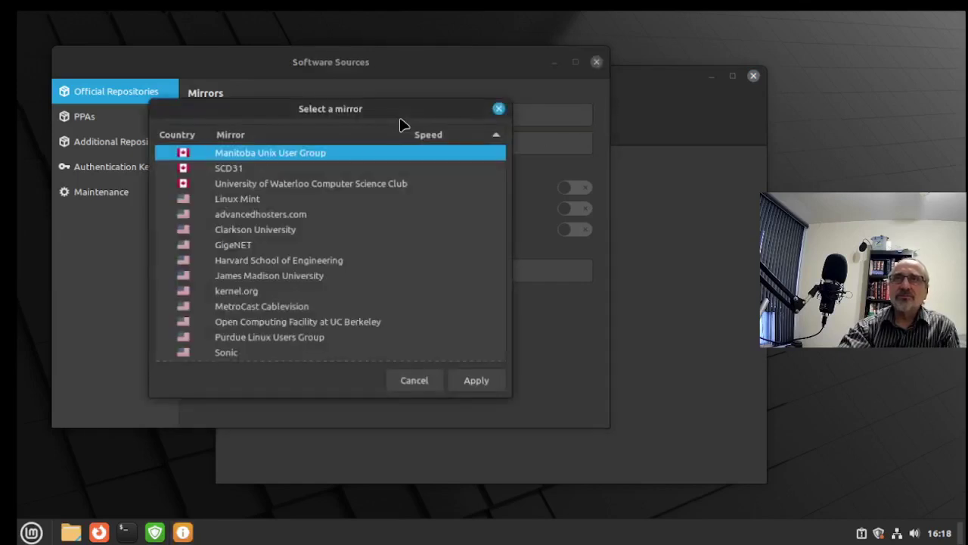
click(264, 183)
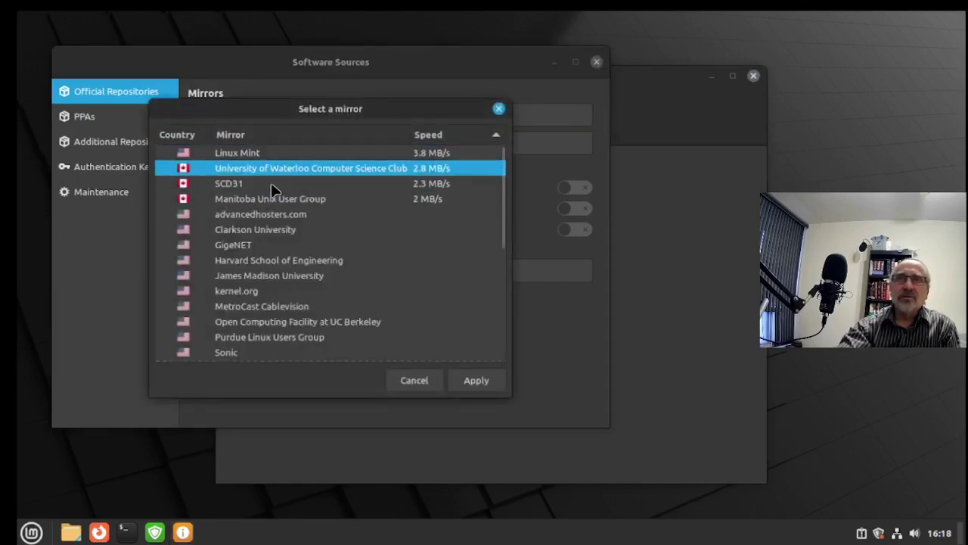
click(478, 381)
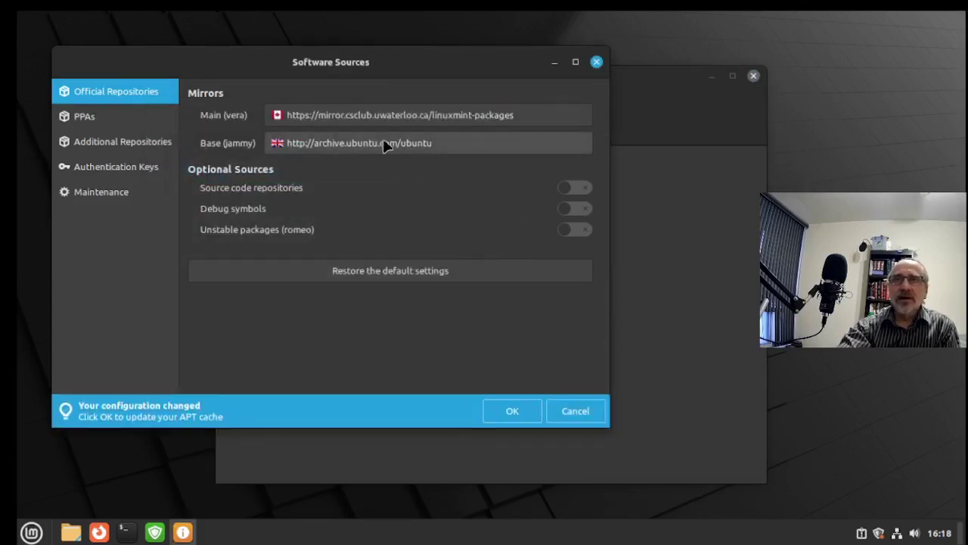
click(386, 145)
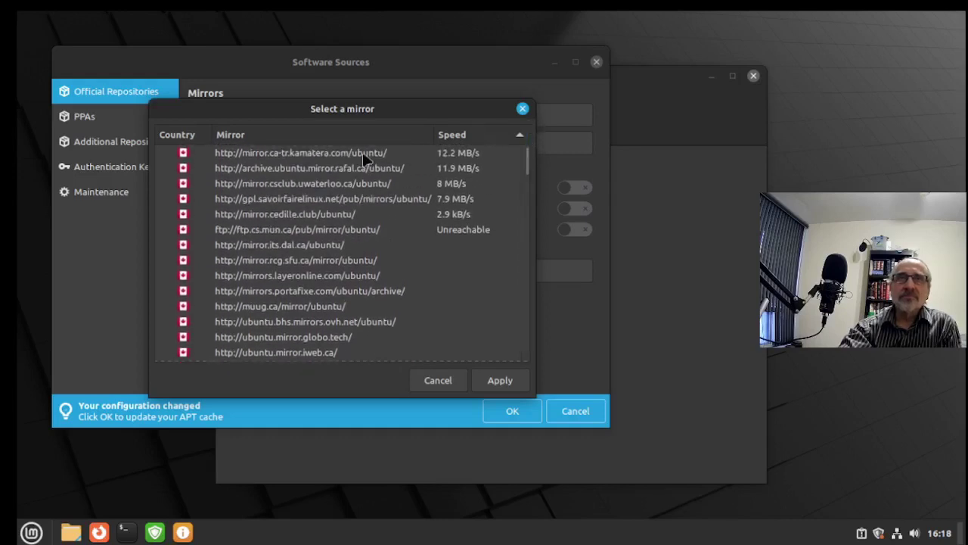
click(239, 186)
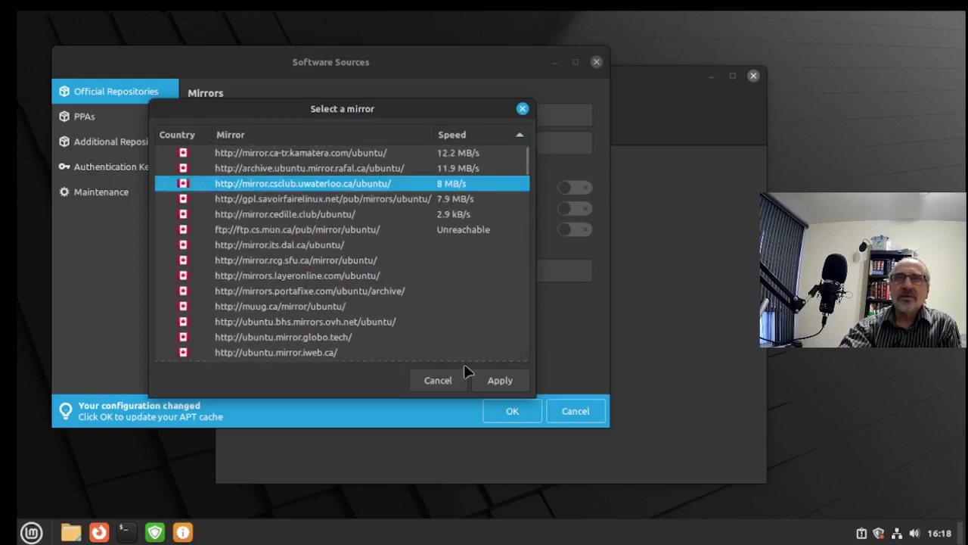
click(501, 380)
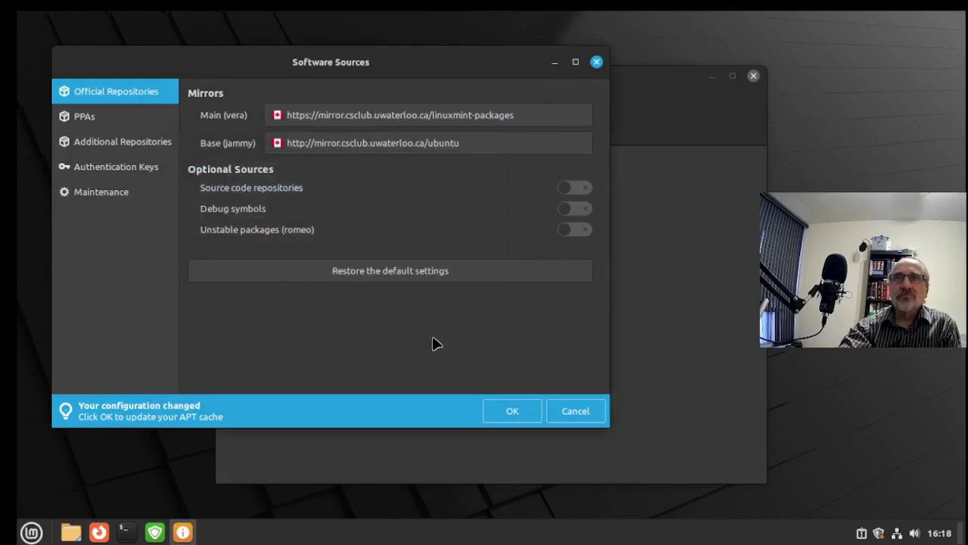
click(505, 411)
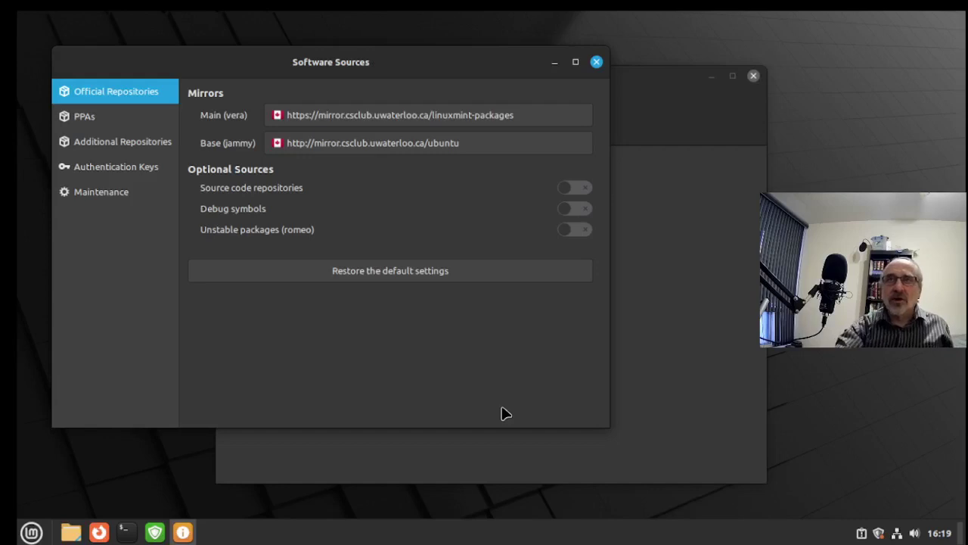
Close Software Sources and the Update Manager, and open a maximized Terminal window
click(597, 62)
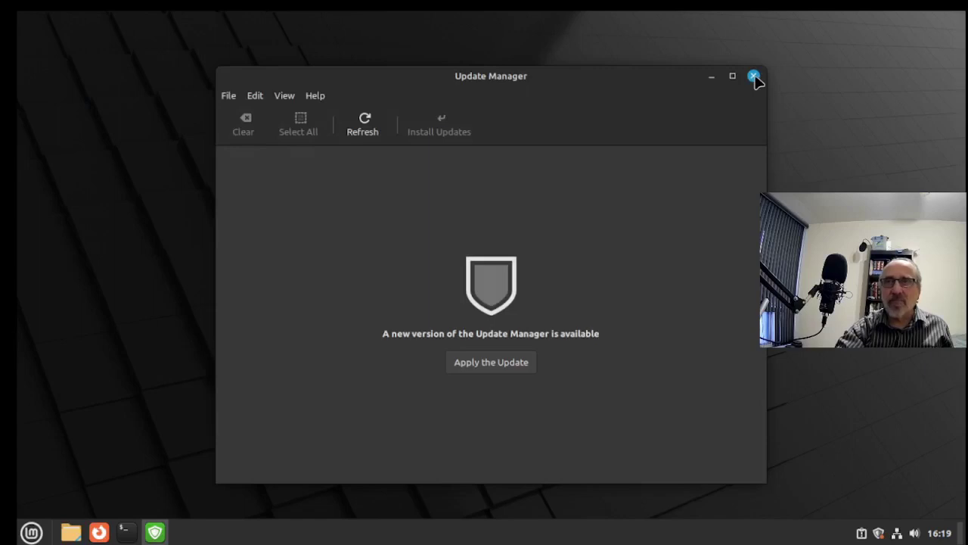
click(754, 76)
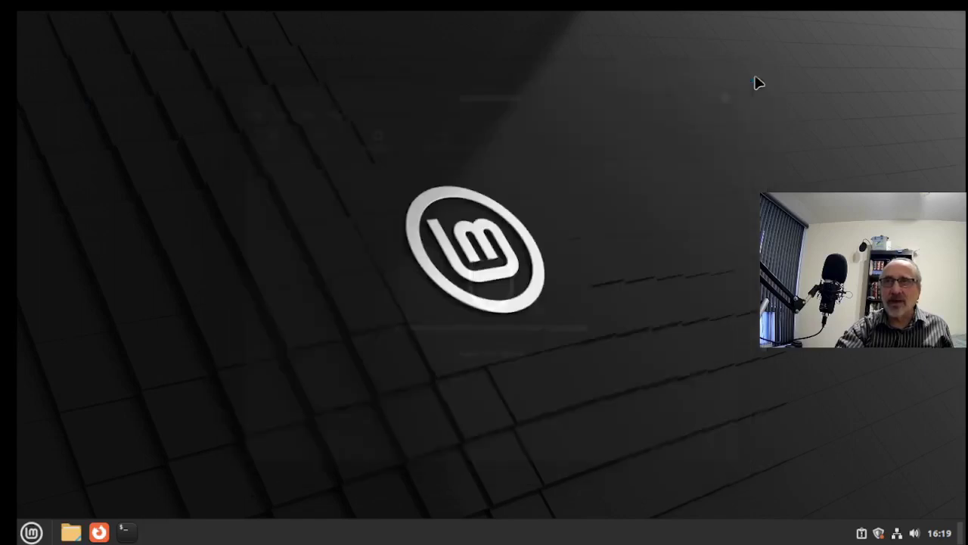
click(127, 533)
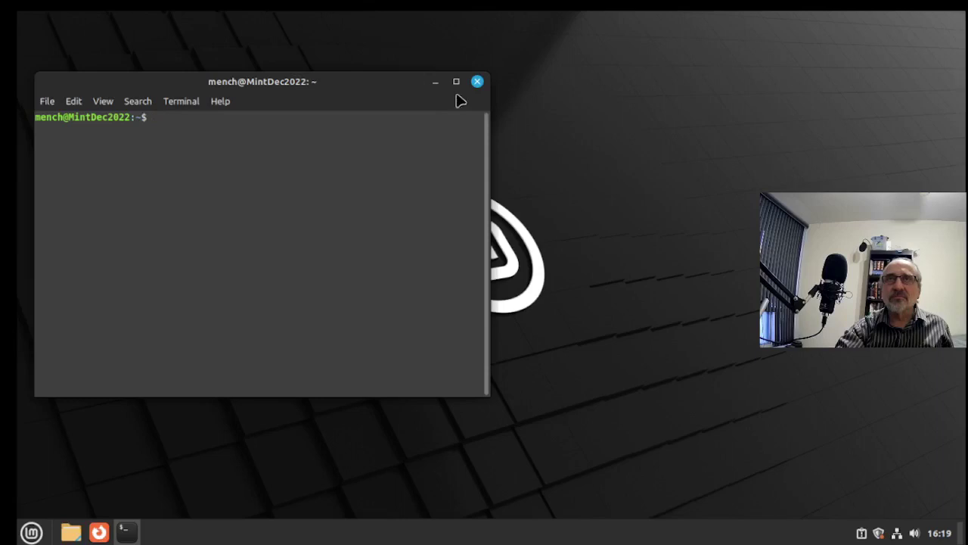
click(456, 82)
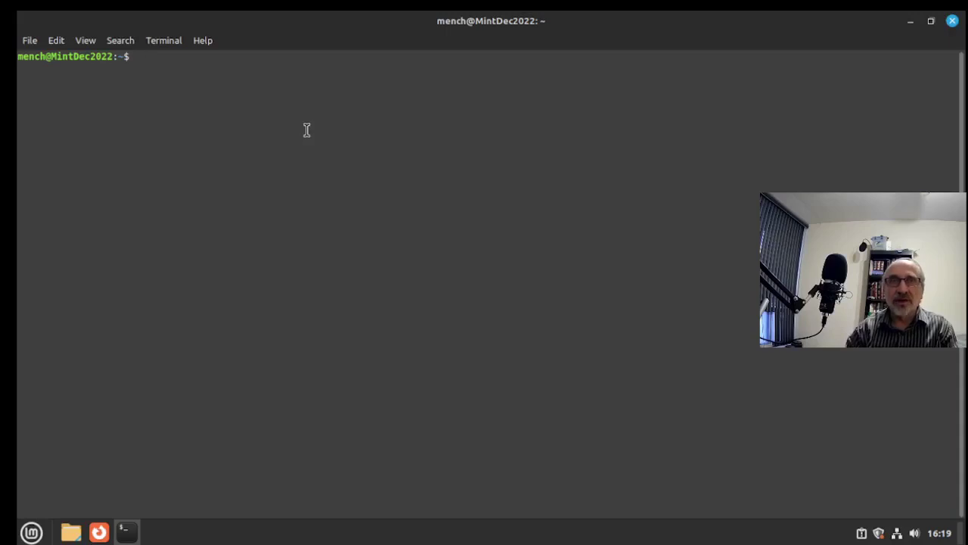
Refresh the package lists with sudo apt update, authenticating with the account password
text(sudo)
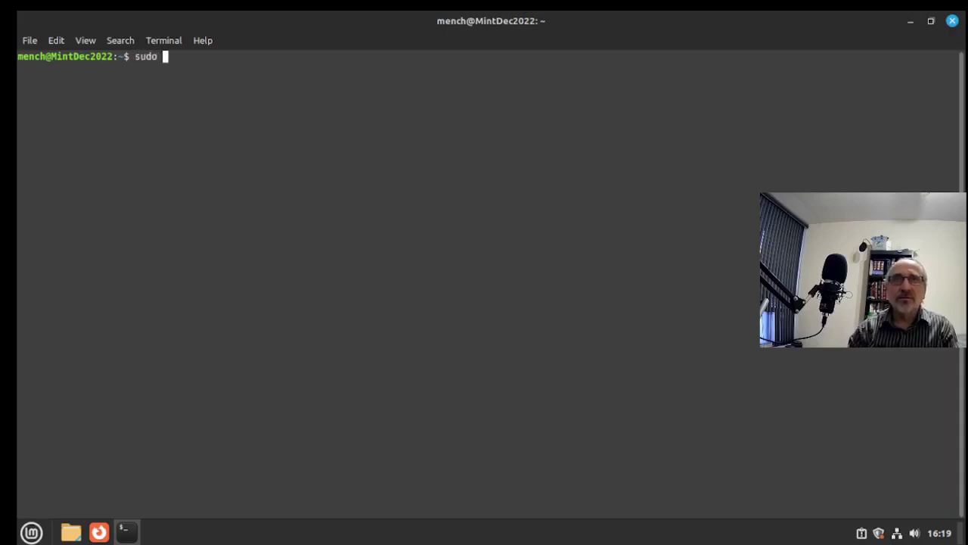
text(atp)
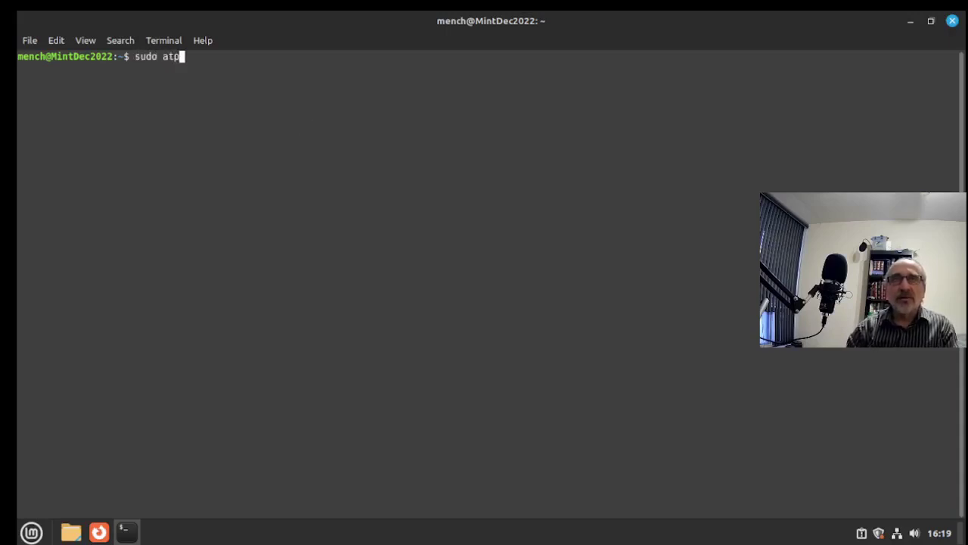
key(BackSpace)
key(BackSpace)
text(pt )
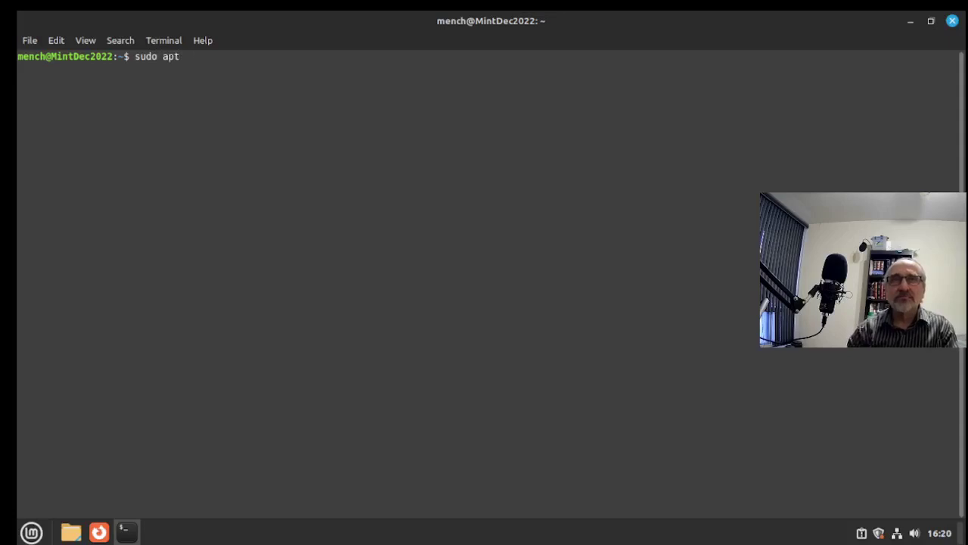
text(upda)
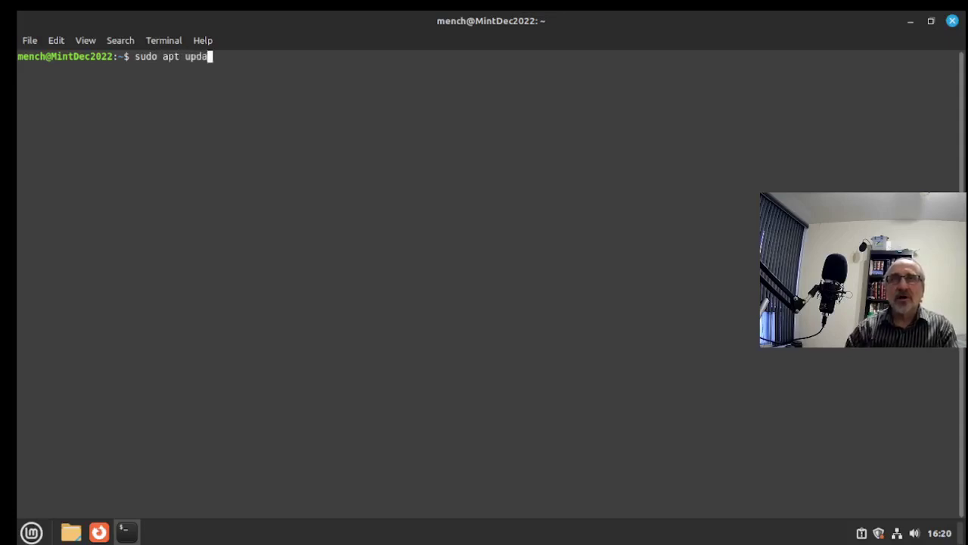
text(te)
key(Return)
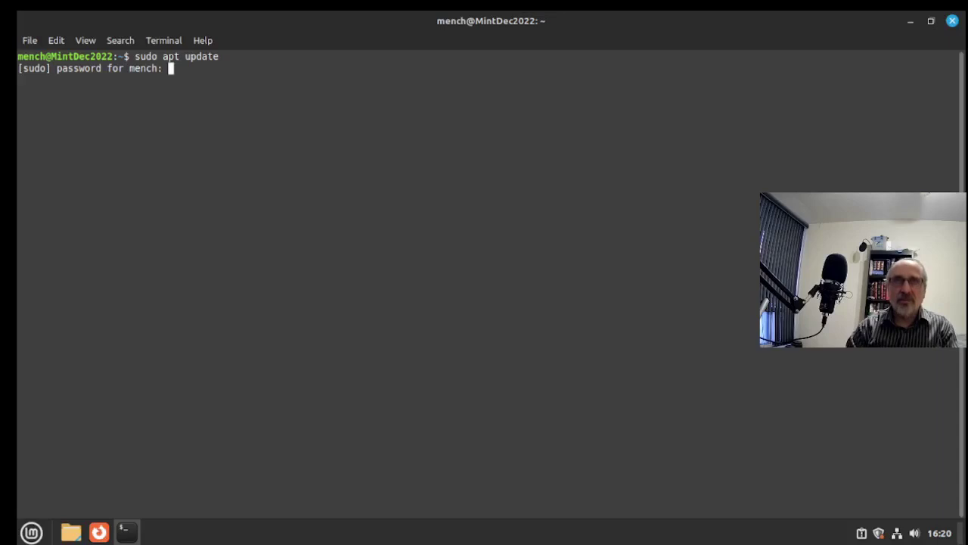
key(Return)
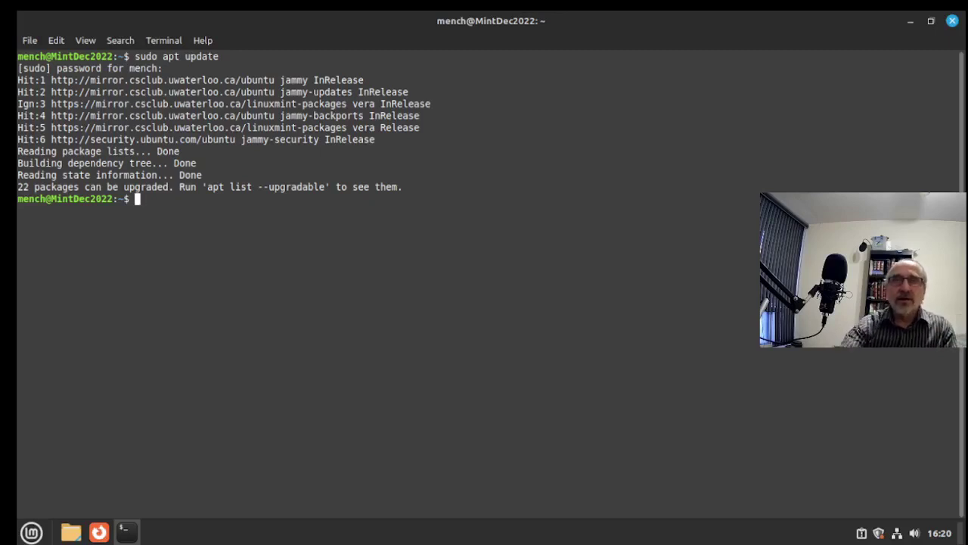
Upgrade all packages with sudo apt upgrade, accept the installation, and restart the system with reboot
drag(17, 187, 405, 182)
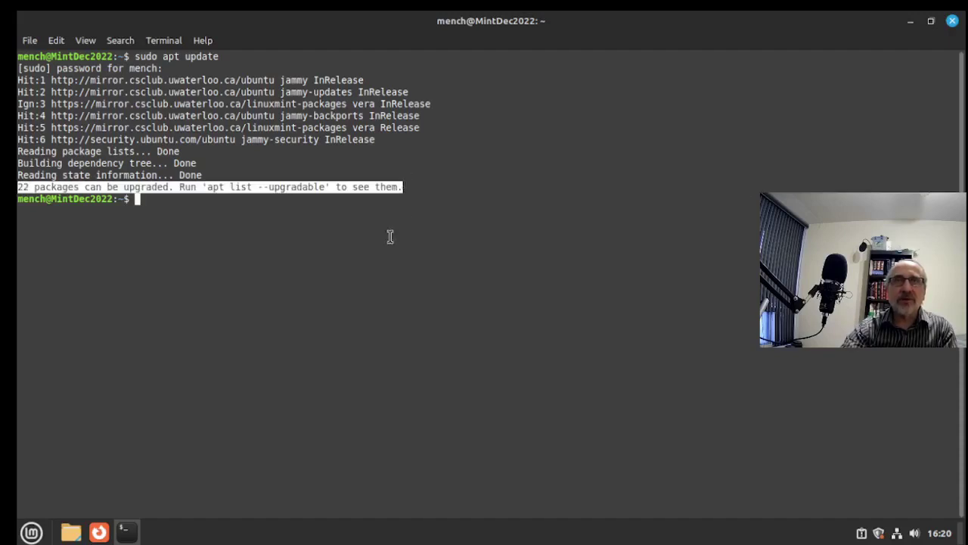
click(352, 242)
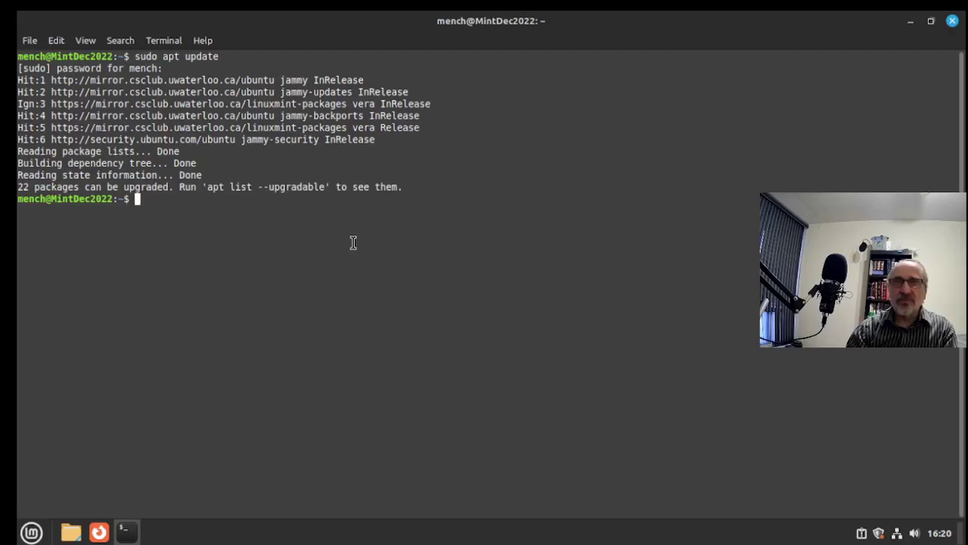
text(sudo )
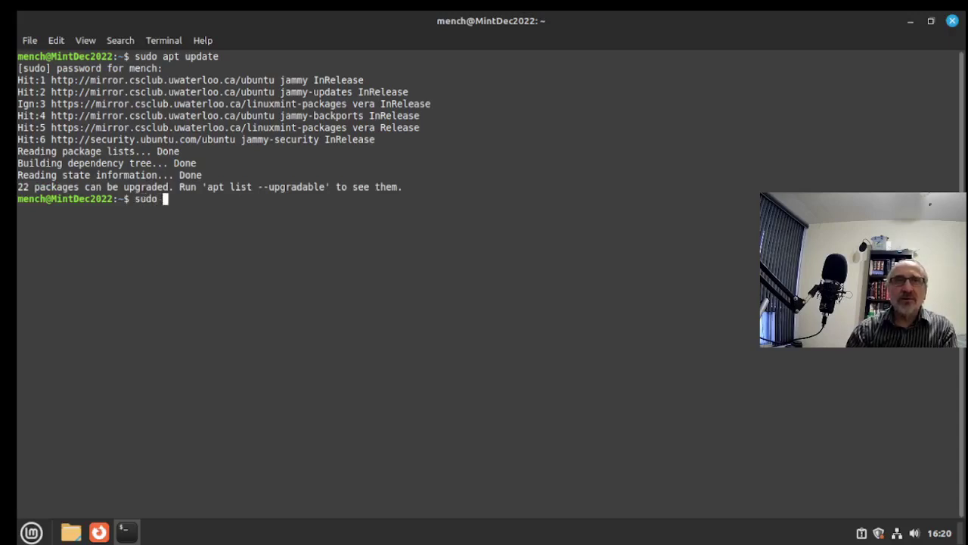
text(ap)
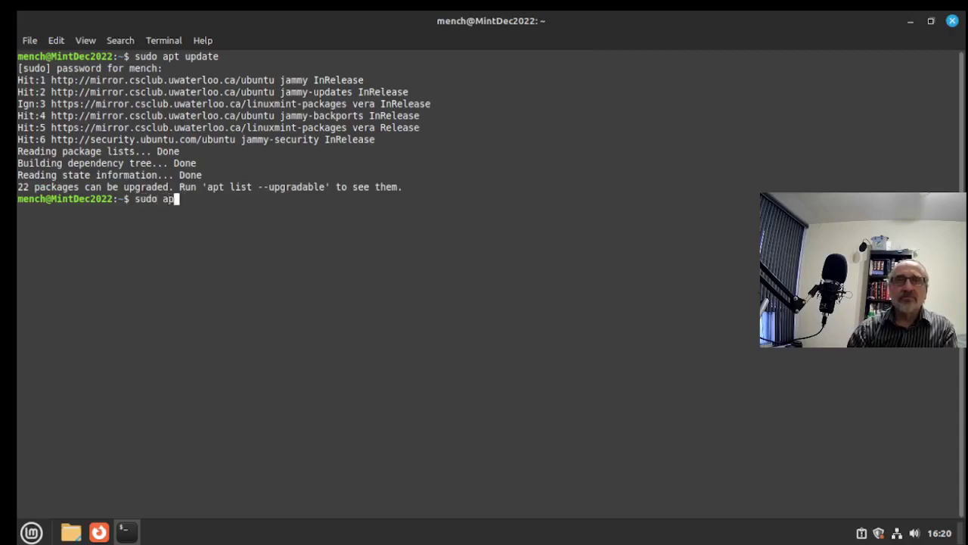
text(t upgrade)
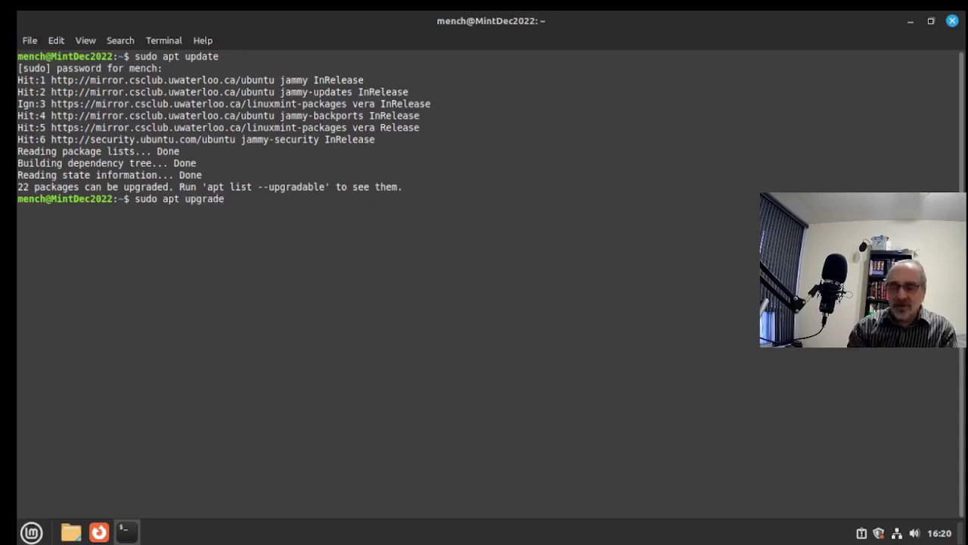
key(Return)
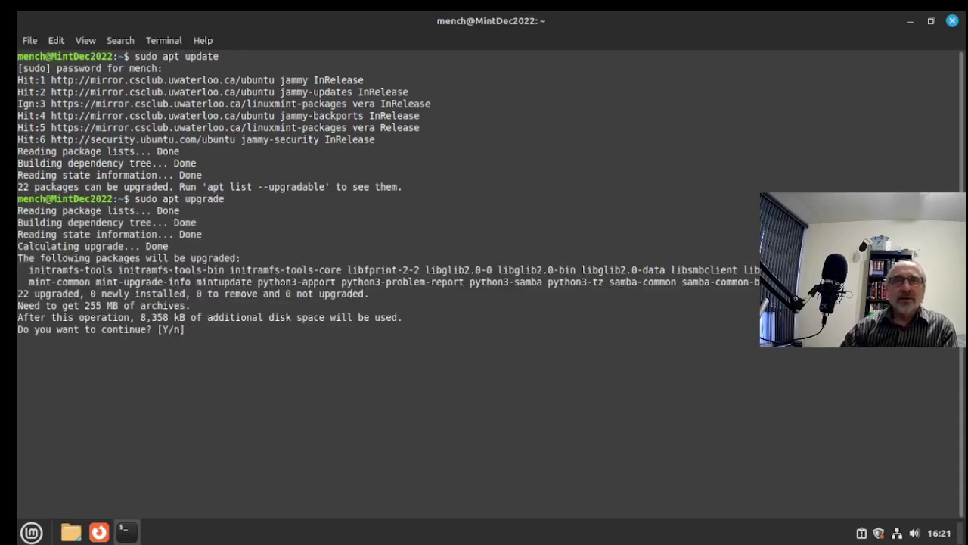
key(Return)
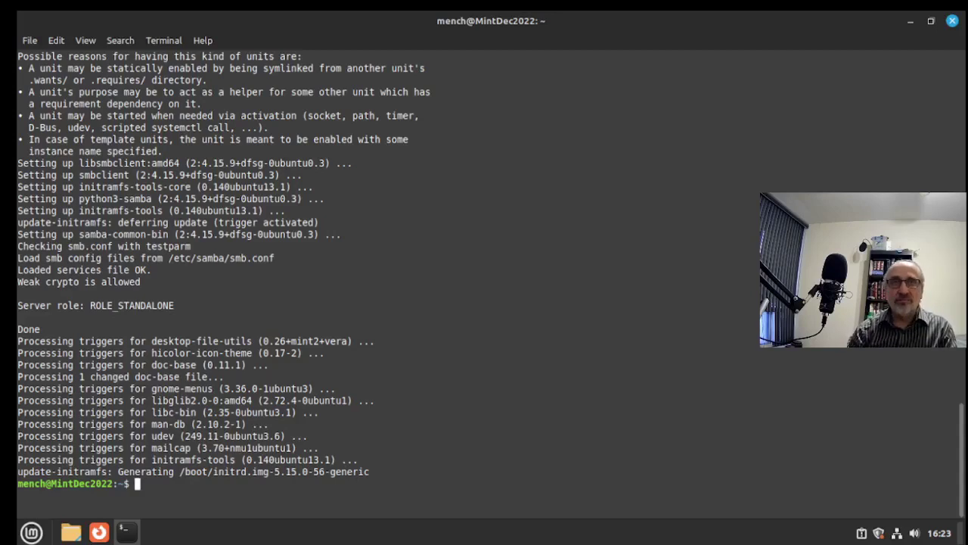
text(reboot)
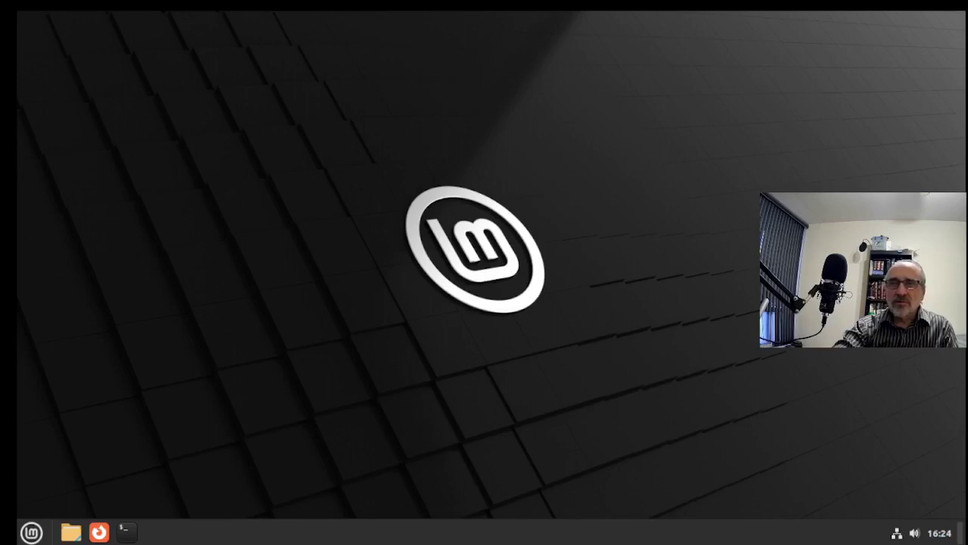
Raise the system sound volume to 100%
click(914, 532)
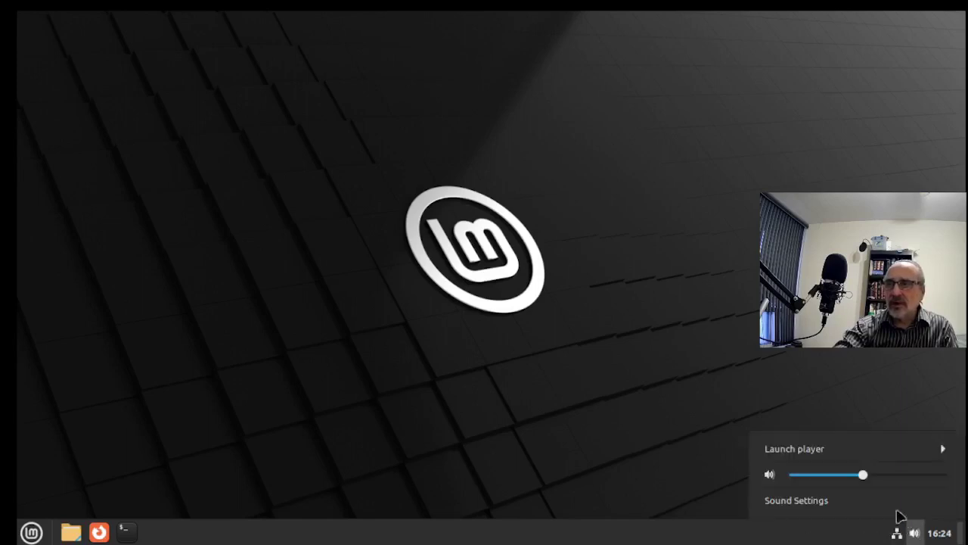
drag(863, 474, 957, 485)
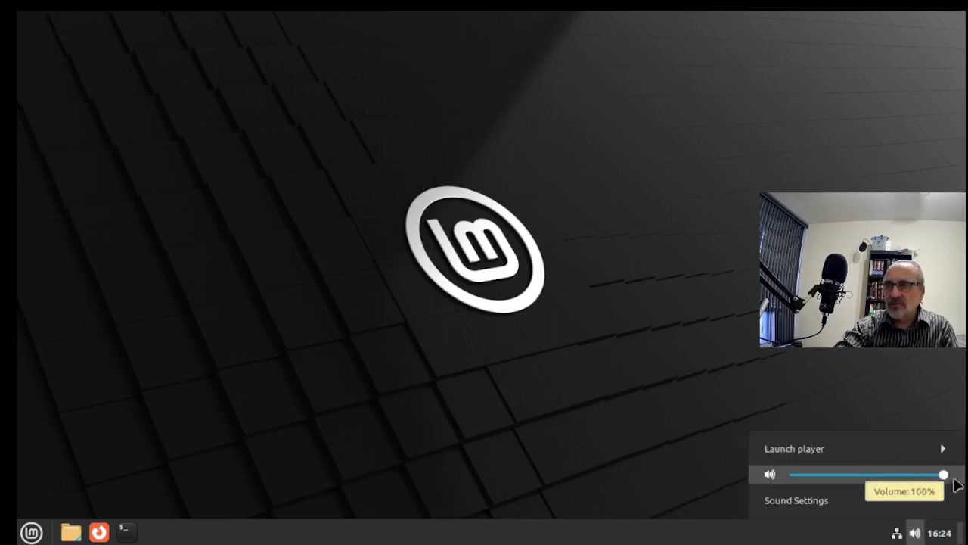
click(826, 402)
Turn off the 24h clock and enable displaying the date in the Date & Time settings, and close them
click(941, 534)
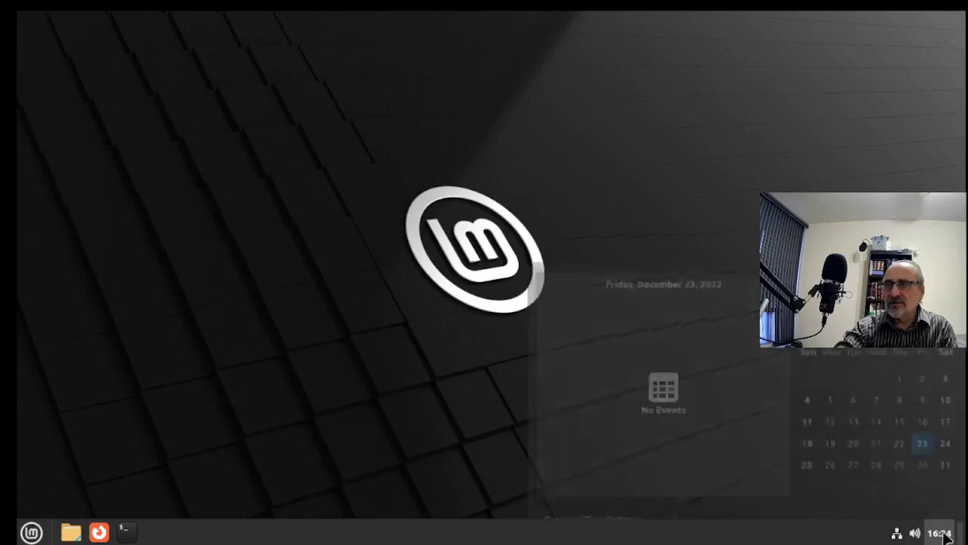
click(643, 500)
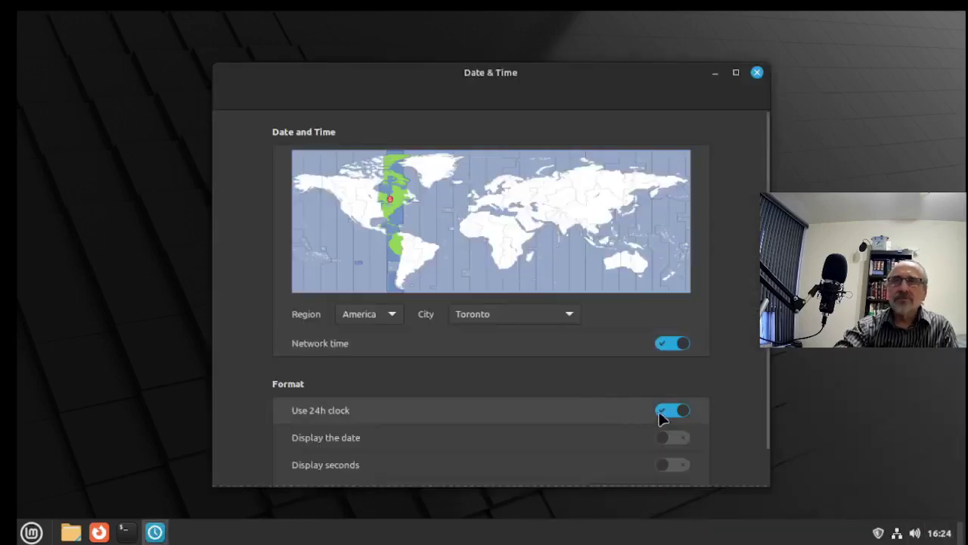
click(662, 414)
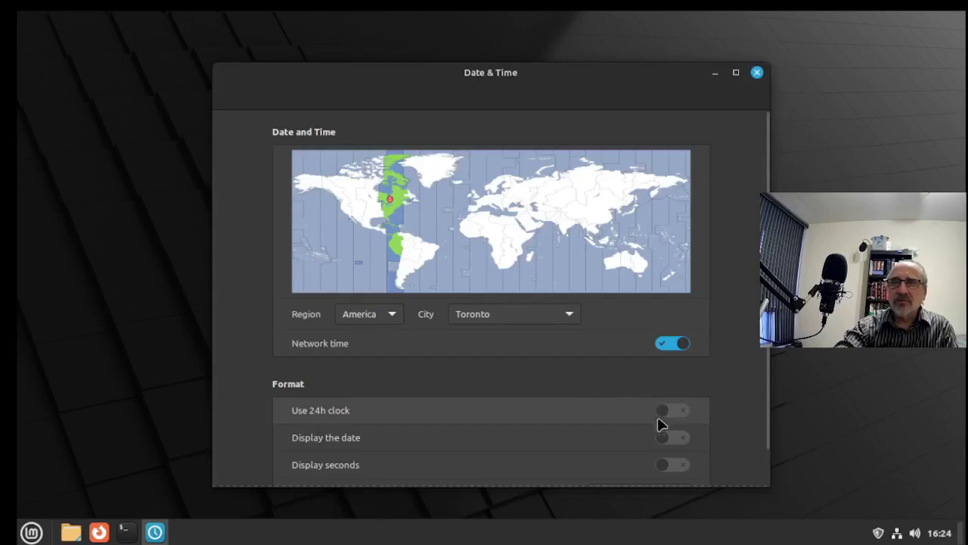
click(684, 438)
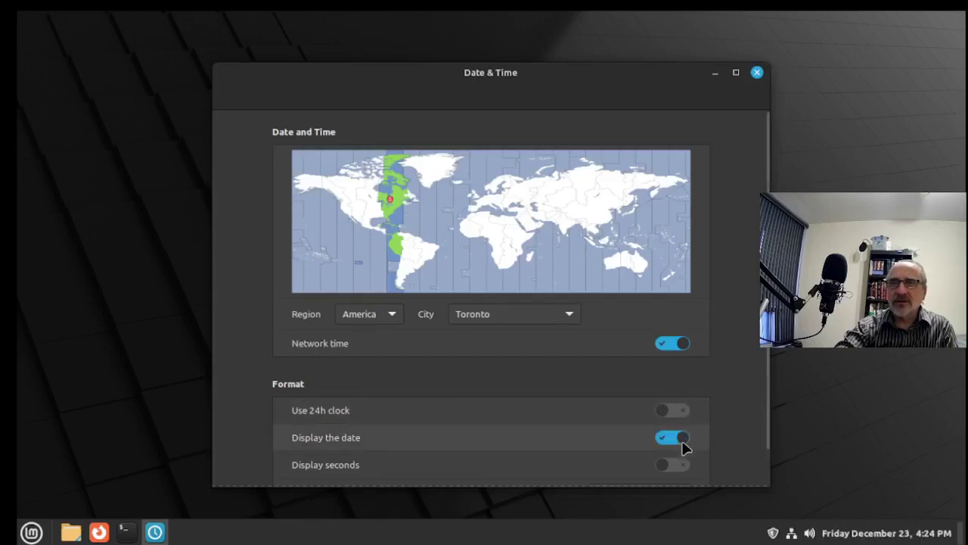
click(757, 74)
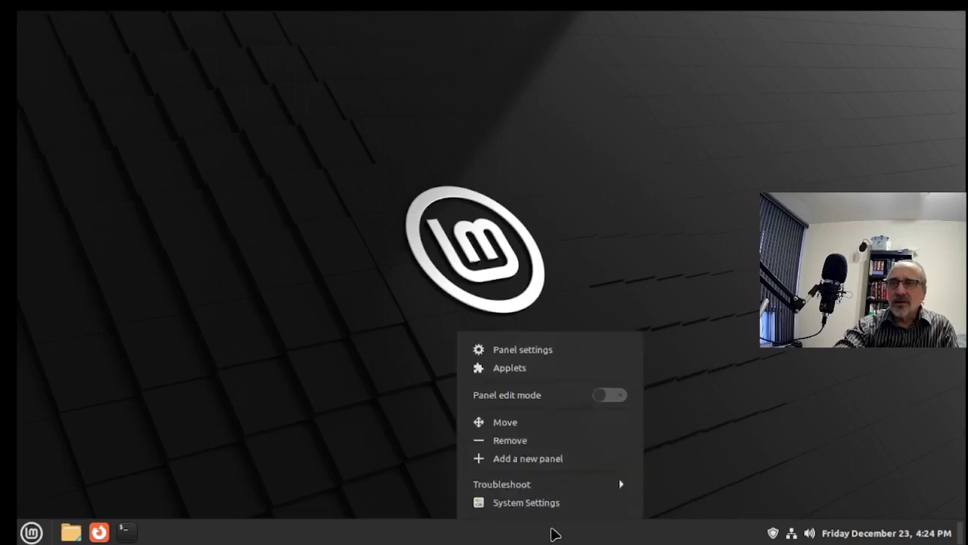
Open the panel's applet manager and download the Weather applet by Gr3q
right_click(554, 533)
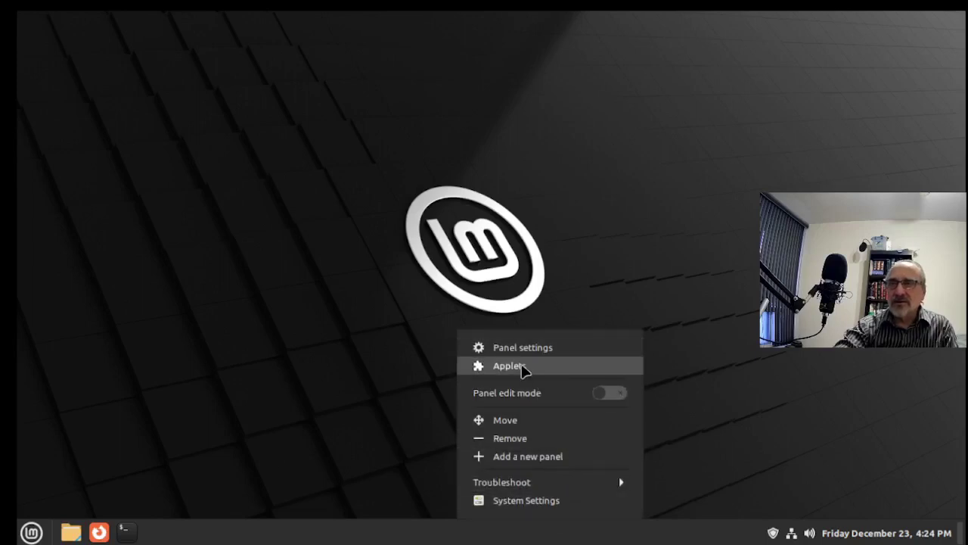
click(523, 371)
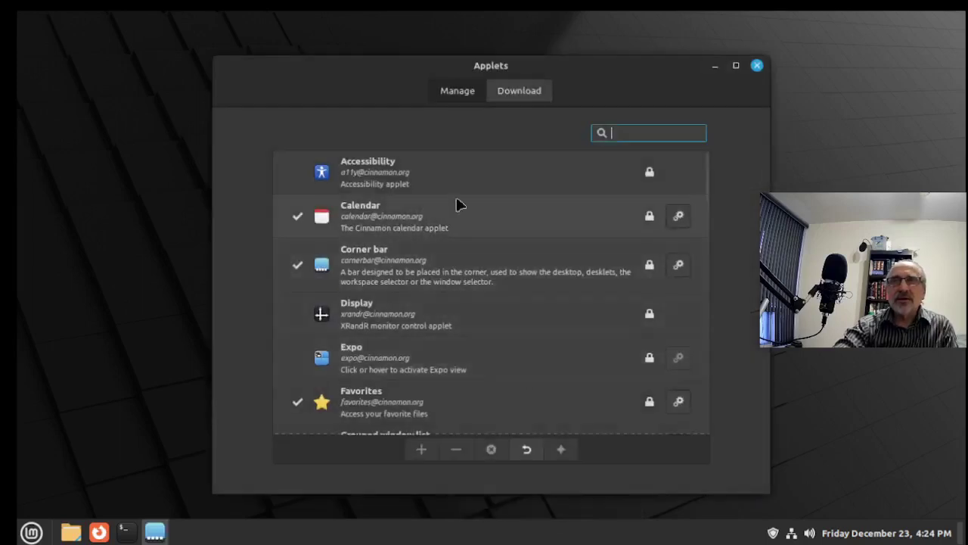
click(512, 94)
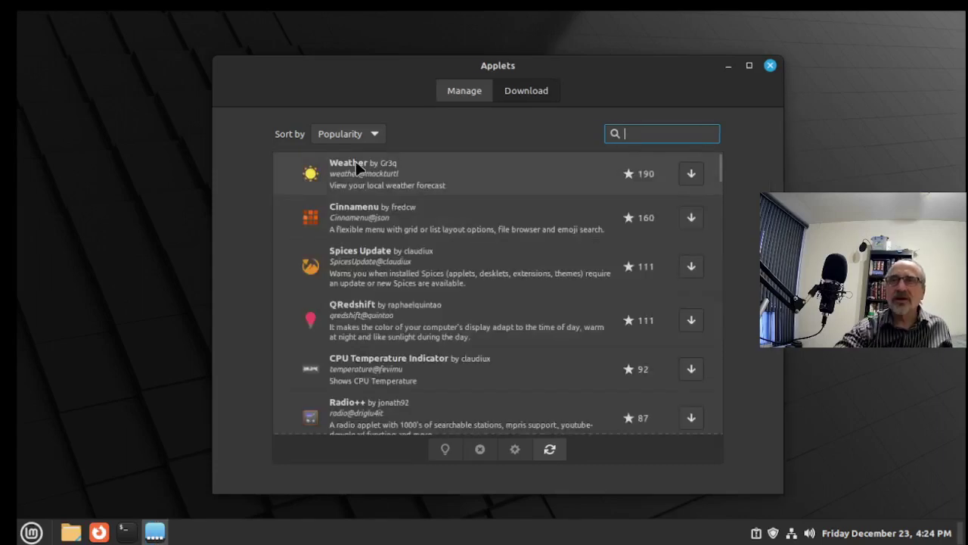
click(690, 175)
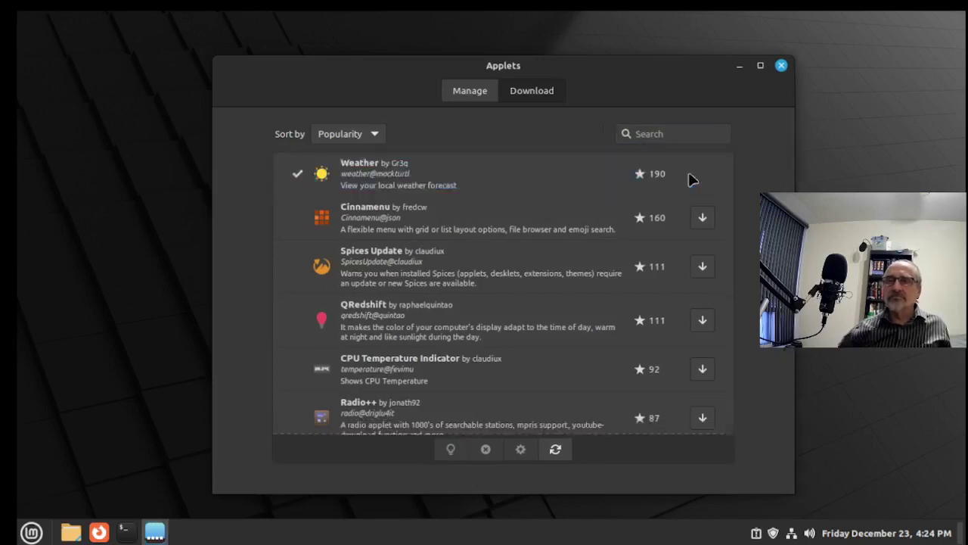
Add the downloaded Weather applet to the panel and close the applet manager
click(470, 90)
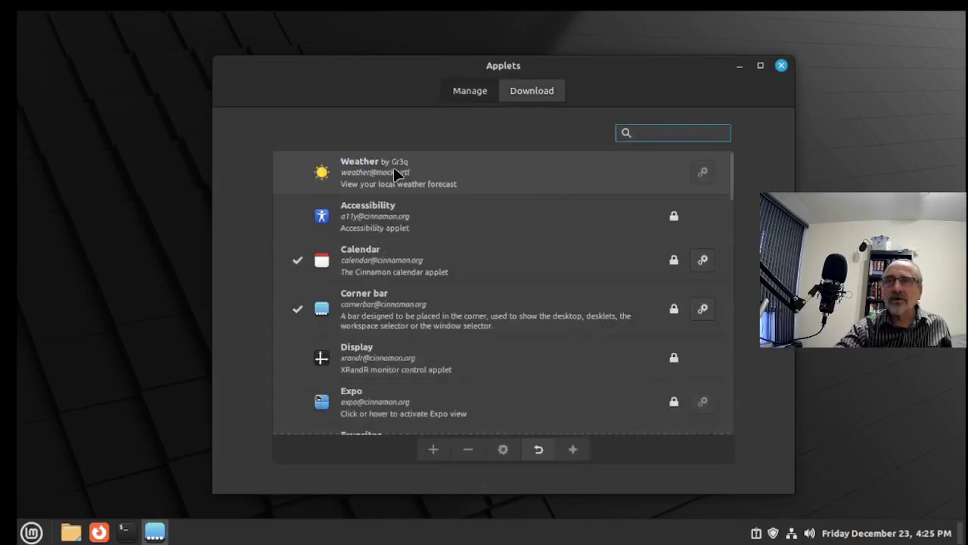
click(394, 172)
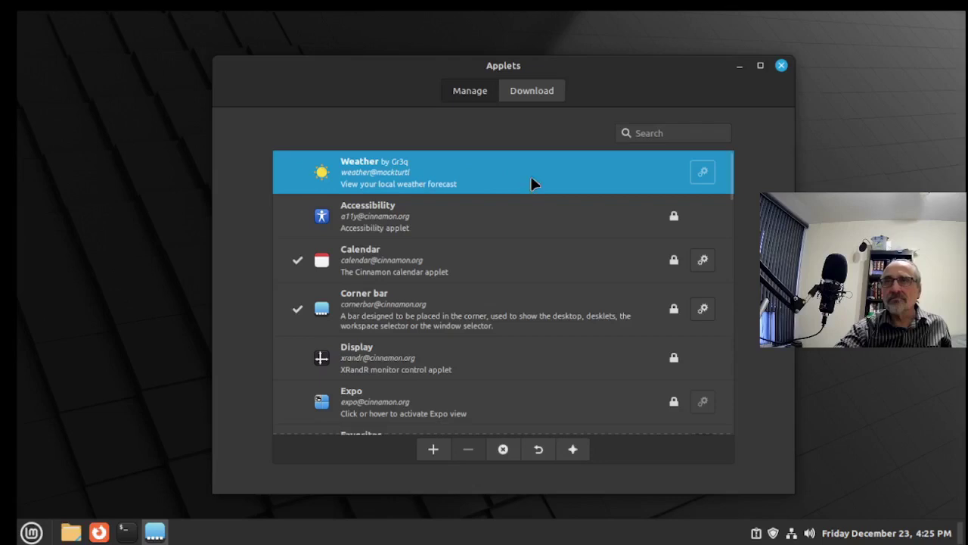
click(433, 450)
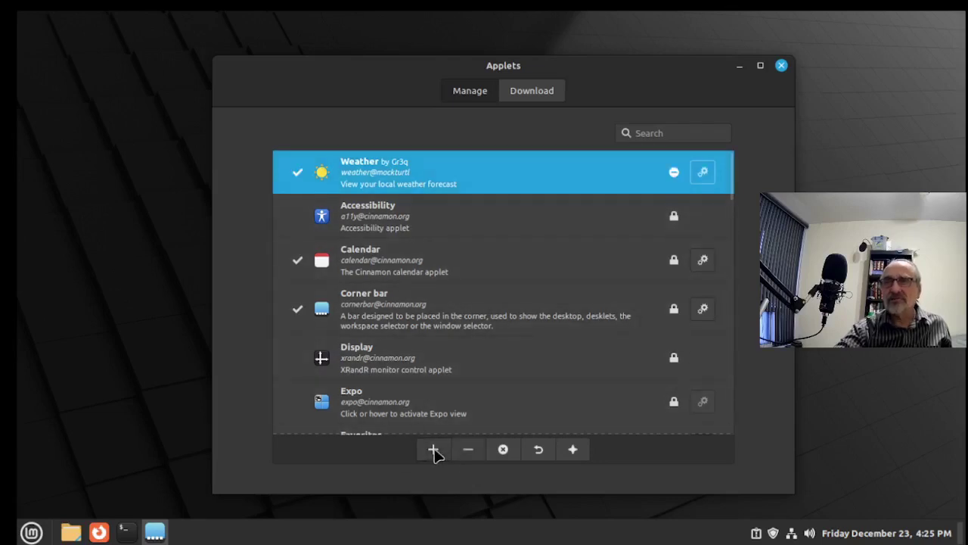
click(782, 65)
Configure the Weather applet with an hourly forecast length of 26 hours and the minutely precipitation forecast enabled, and close its settings
right_click(722, 533)
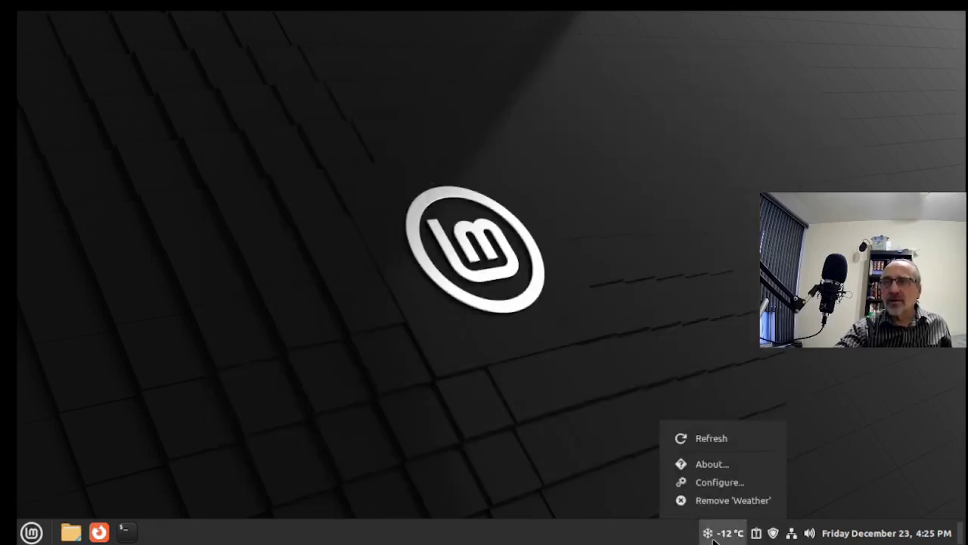
click(714, 483)
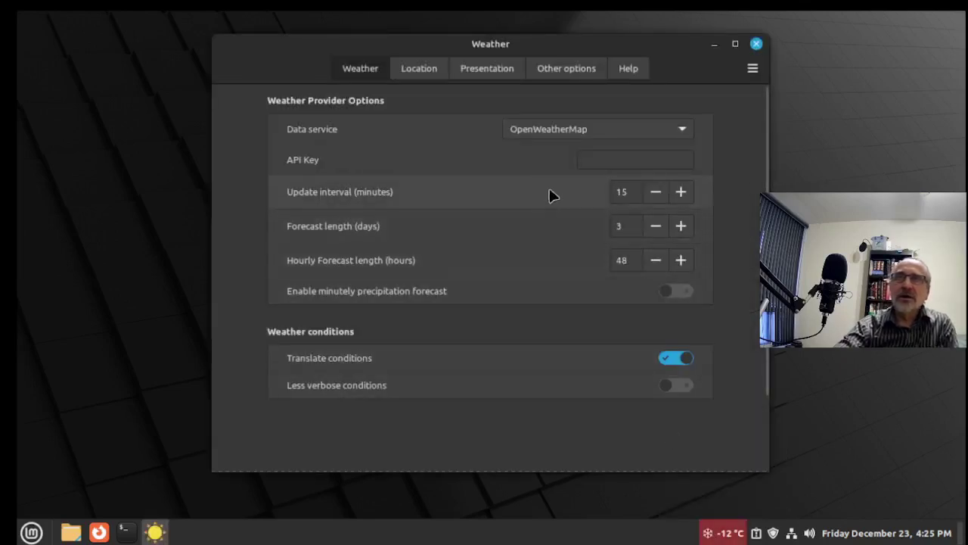
mouse_move(560, 156)
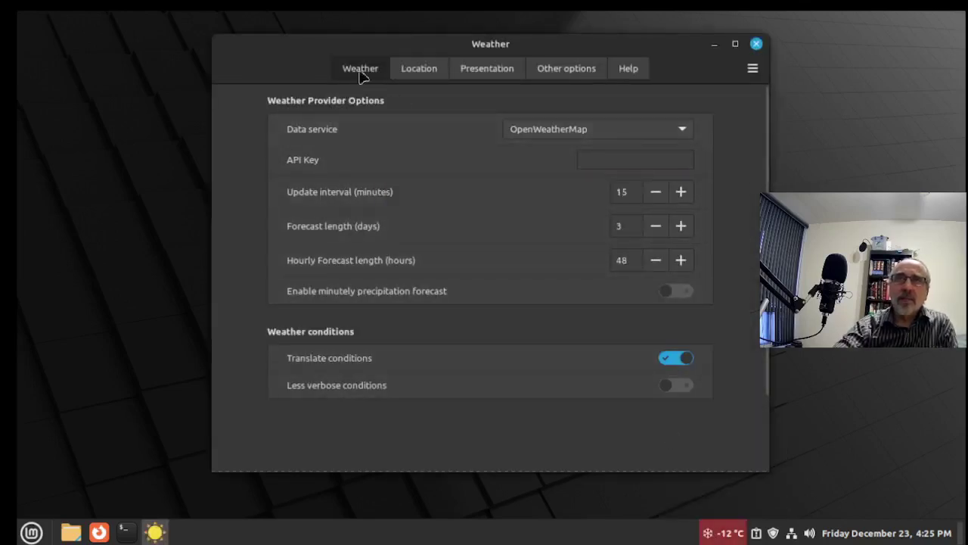
click(655, 261)
click(655, 260)
click(655, 260)
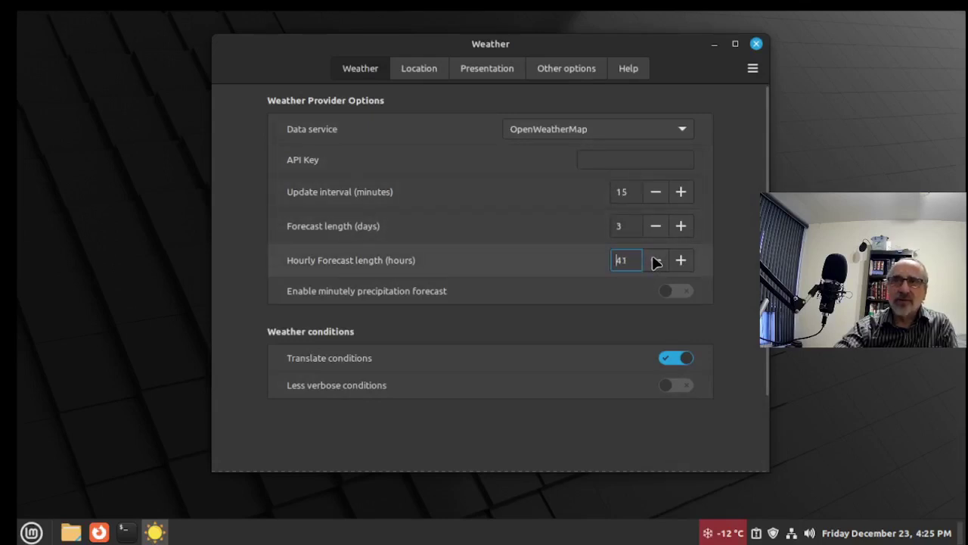
click(655, 260)
click(655, 261)
click(655, 260)
click(655, 260)
click(655, 260)
click(655, 260)
click(655, 260)
click(655, 260)
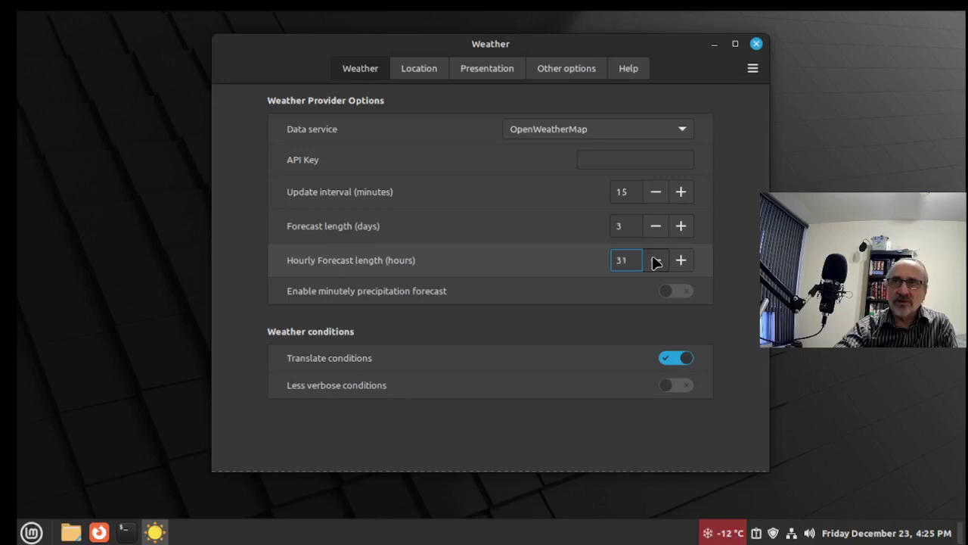
click(655, 260)
click(656, 261)
click(655, 261)
click(655, 260)
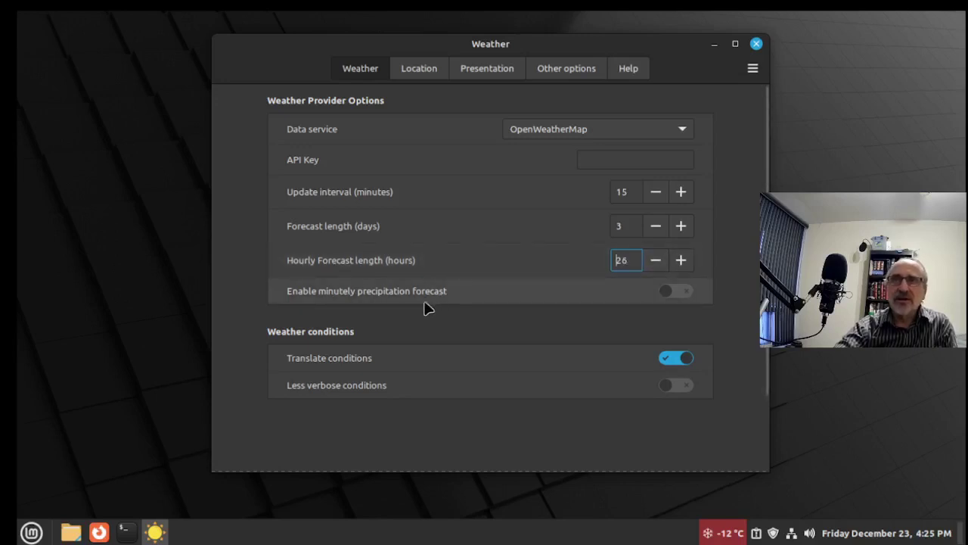
click(685, 292)
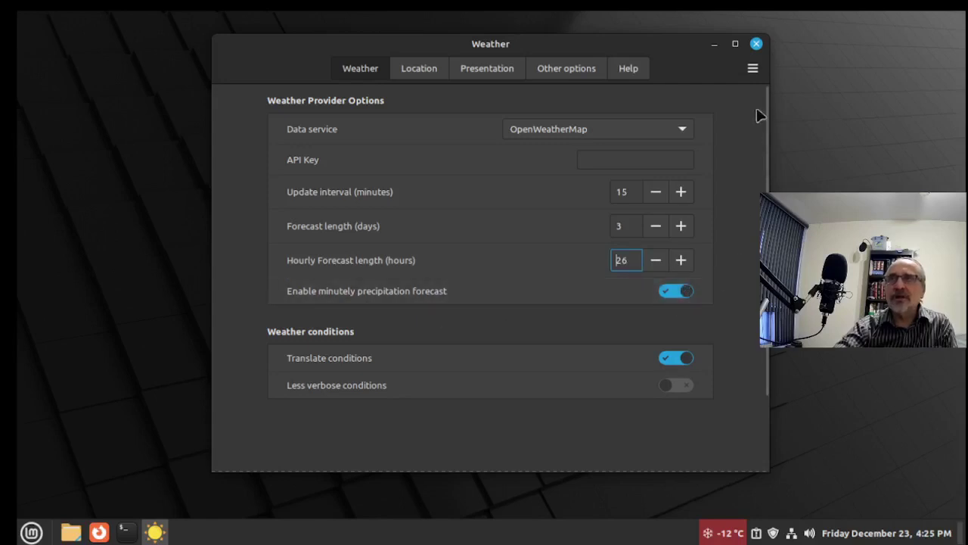
click(757, 44)
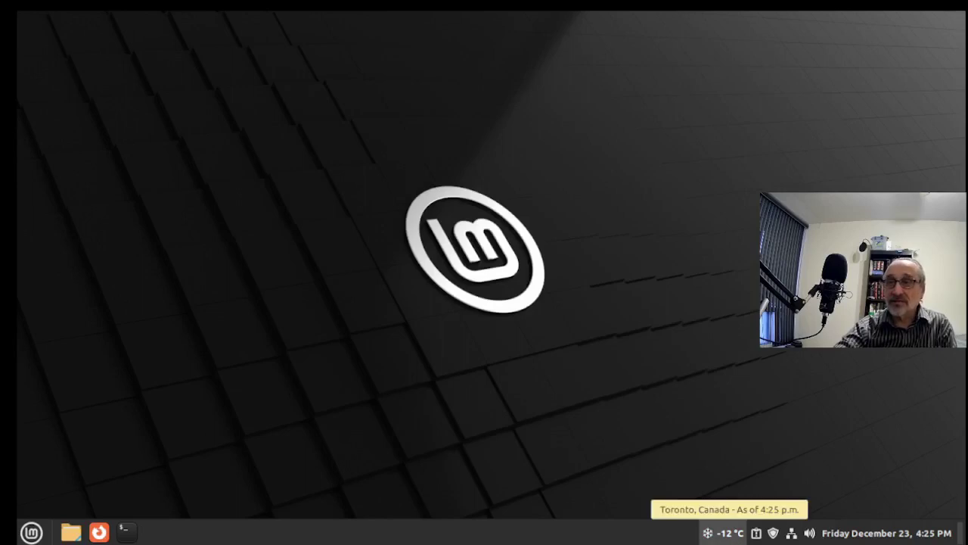
View the Weather applet's forecast, expand its hourly details through the following morning, and close it
click(724, 533)
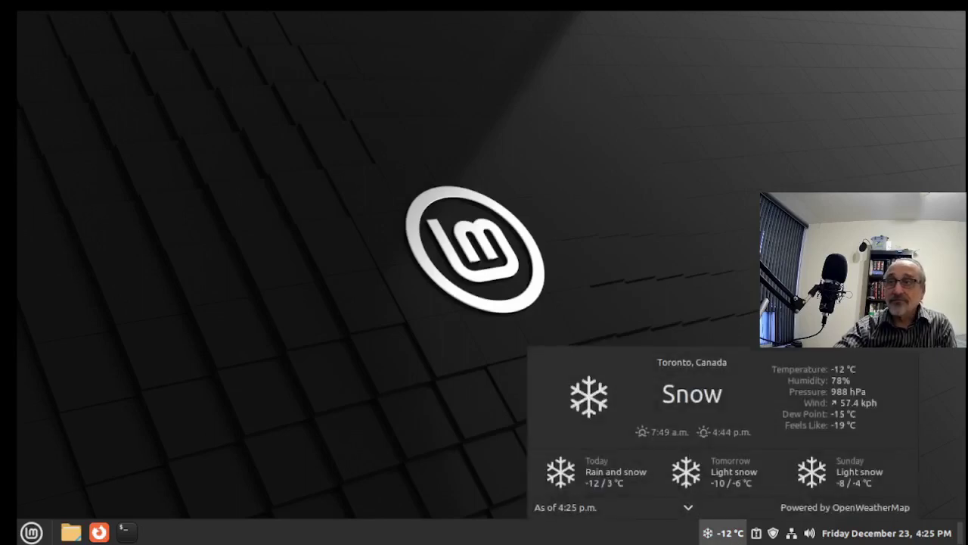
click(689, 508)
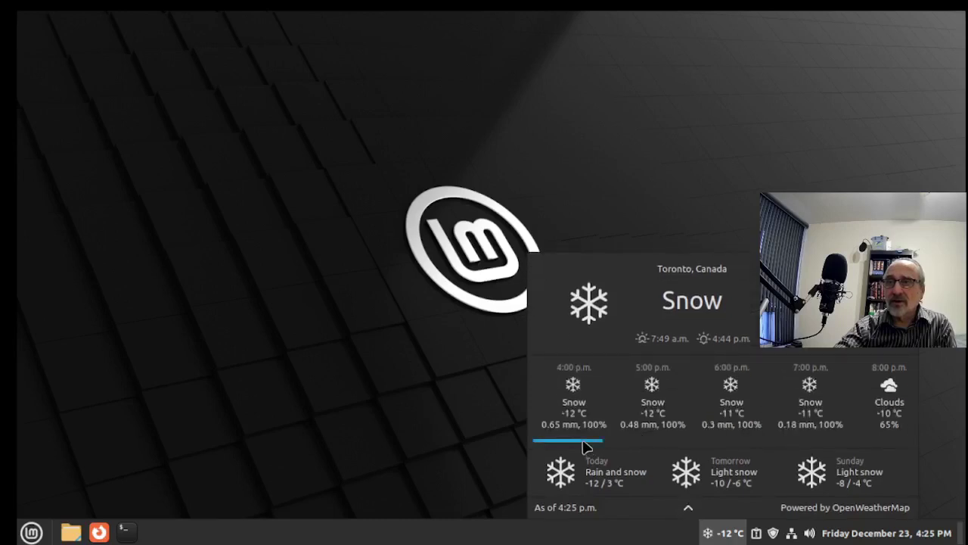
drag(584, 446, 784, 442)
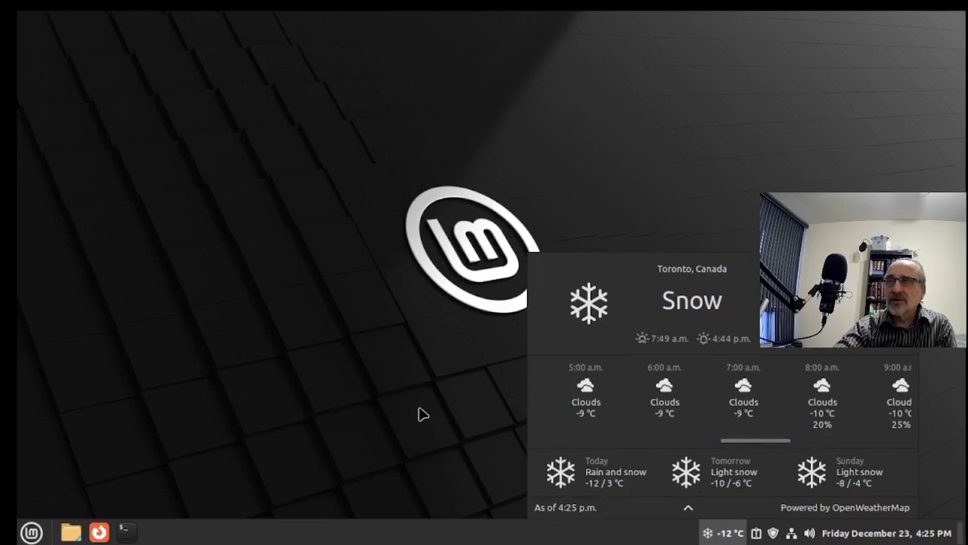
click(421, 413)
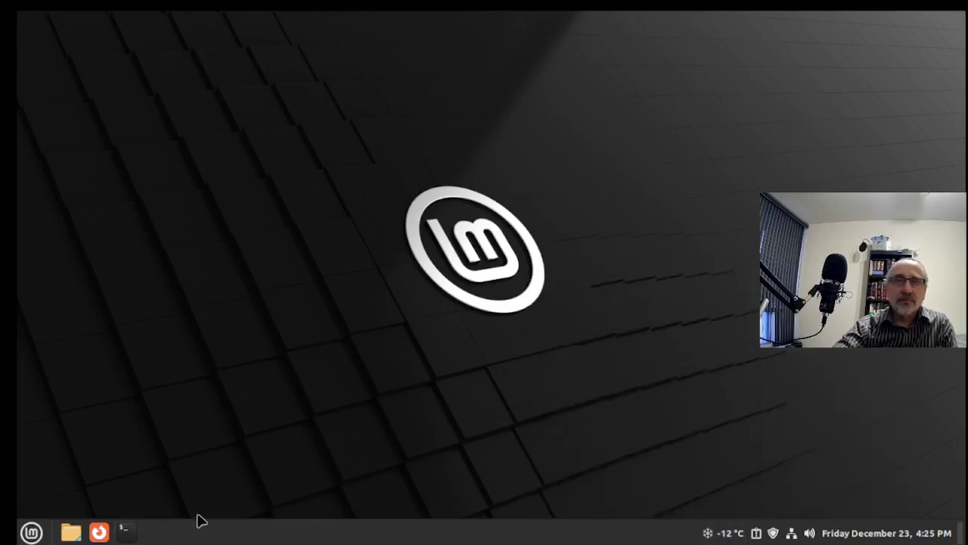
In the System Settings, set the screensaver delay to Never and turn off locking the computer when put to sleep
click(31, 533)
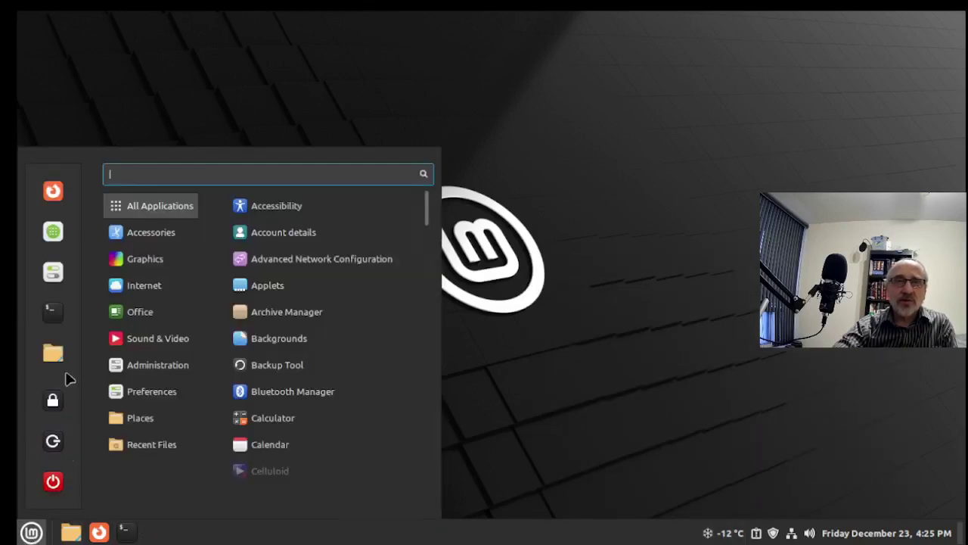
click(53, 274)
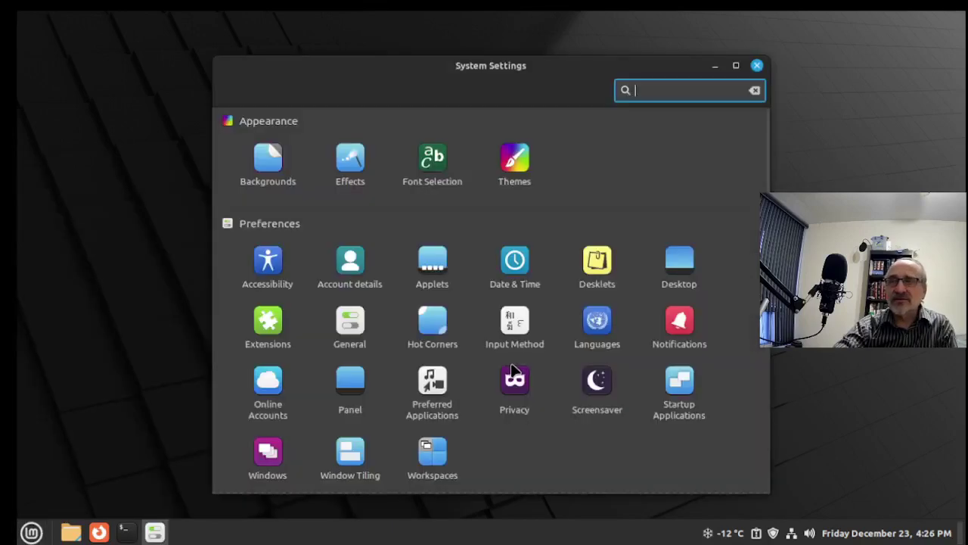
click(735, 66)
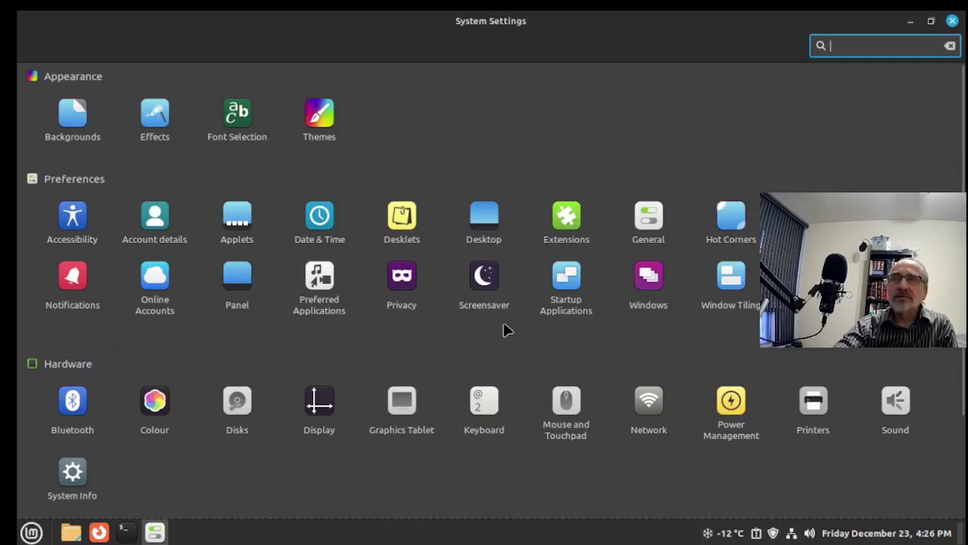
click(486, 282)
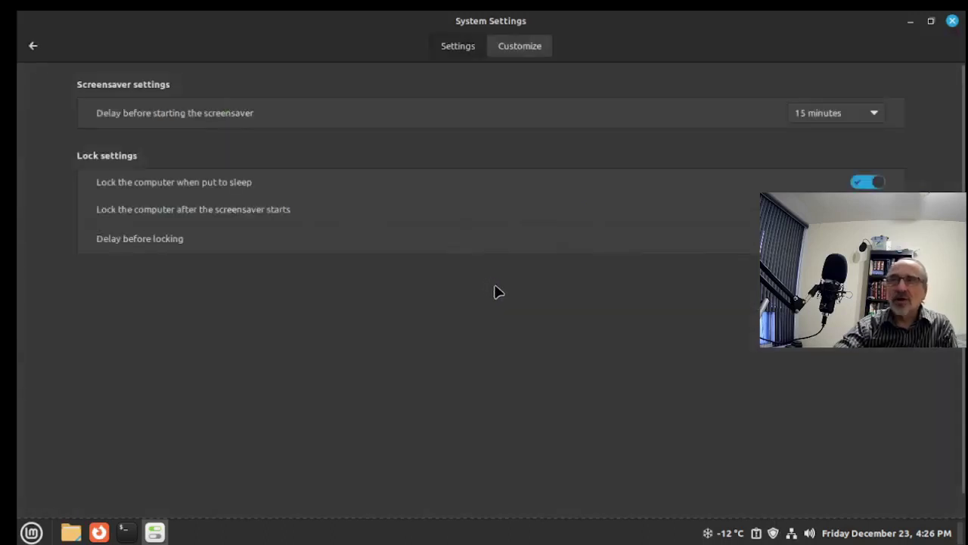
click(873, 113)
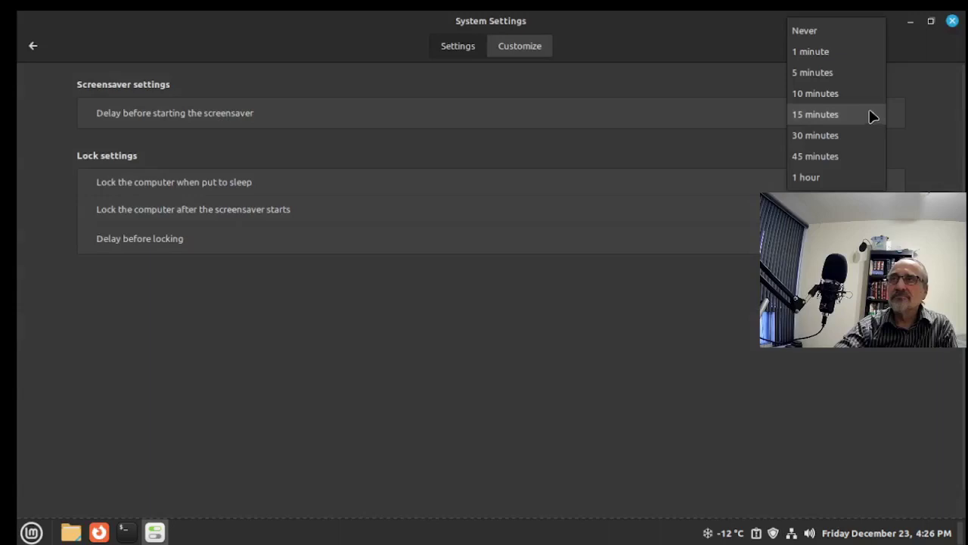
click(839, 32)
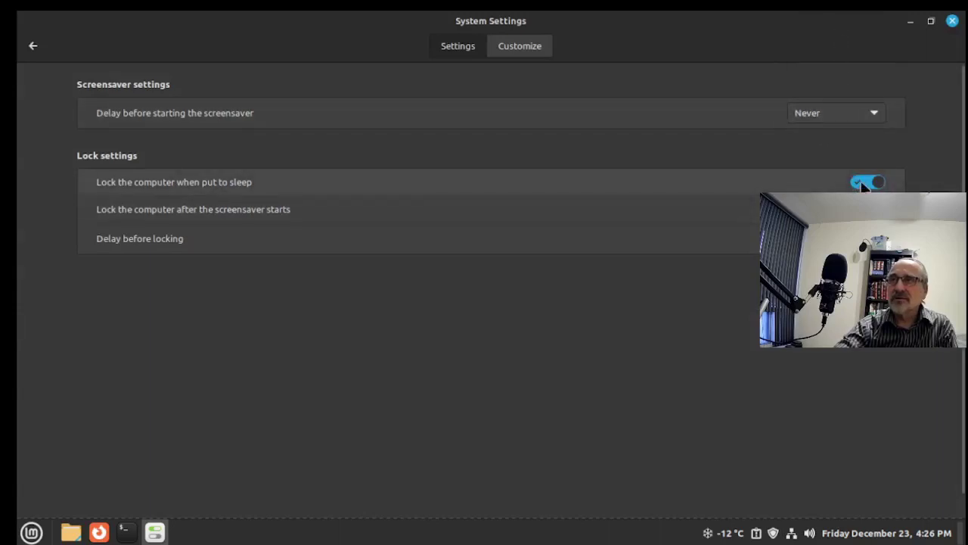
click(865, 183)
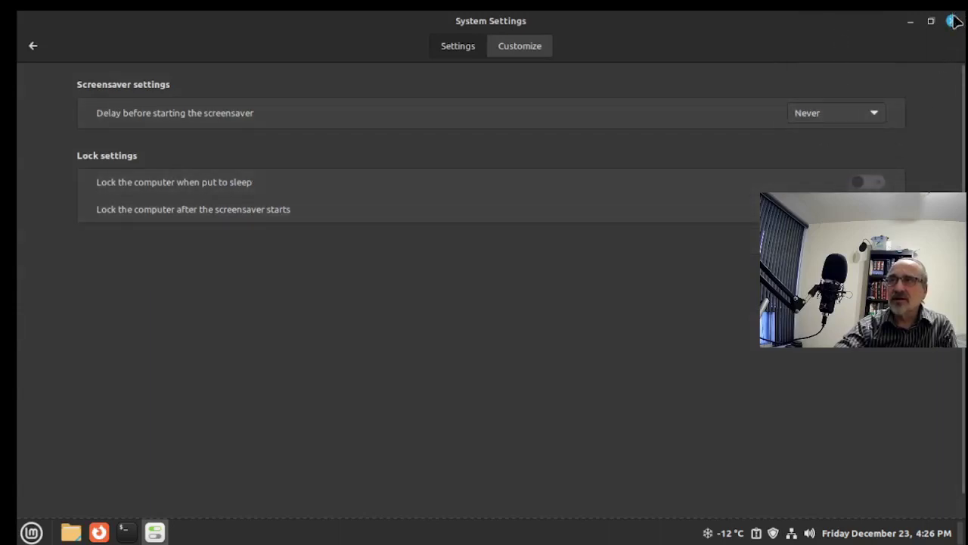
click(33, 45)
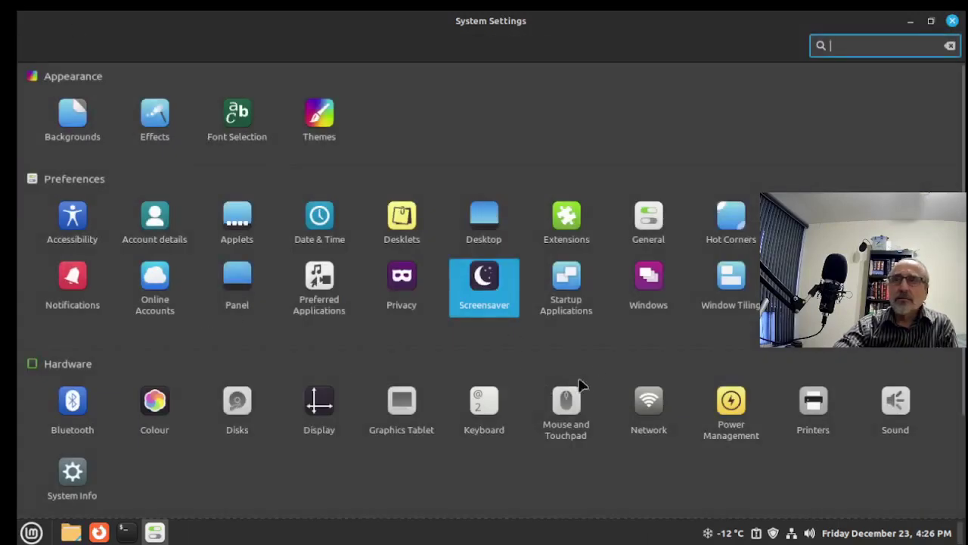
In Power Management, set turning off the screen when inactive to Never and return to the settings overview
click(737, 407)
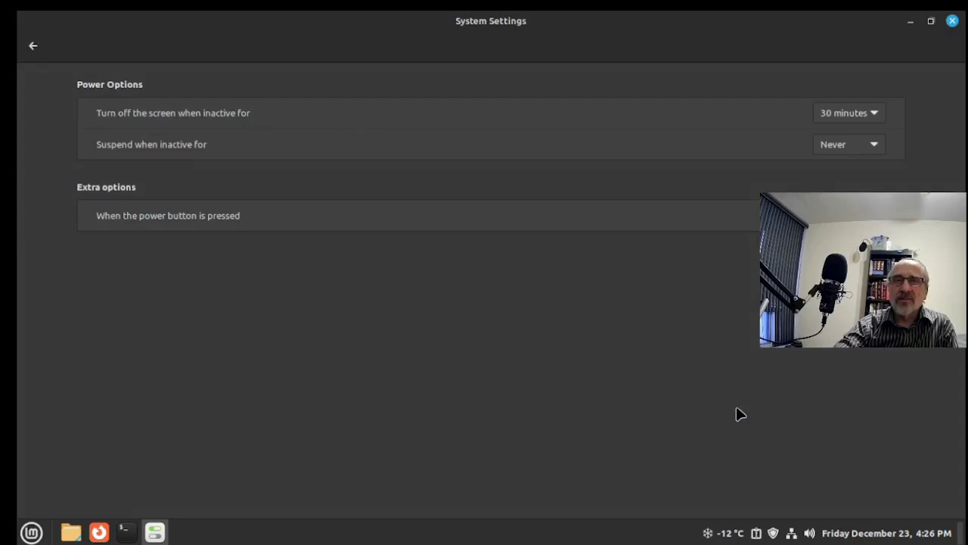
click(874, 113)
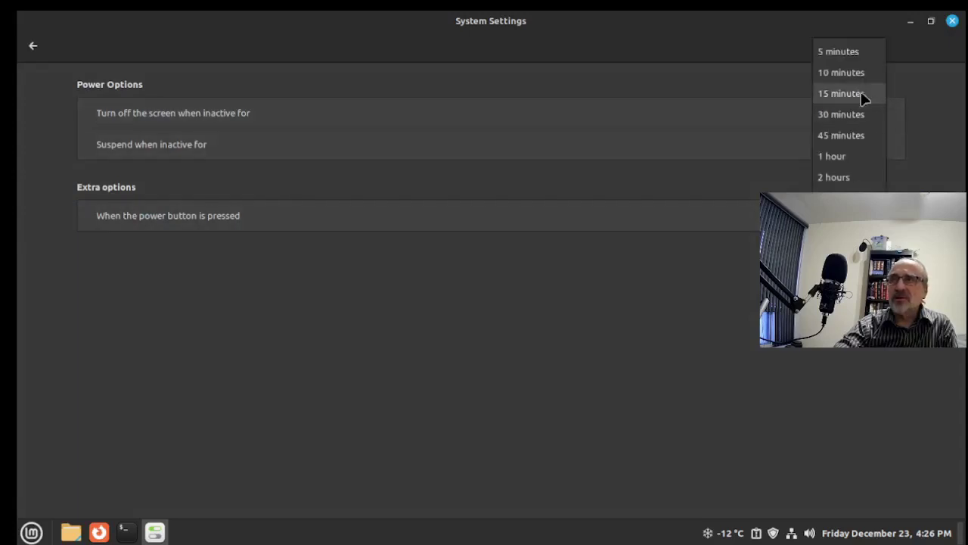
click(847, 199)
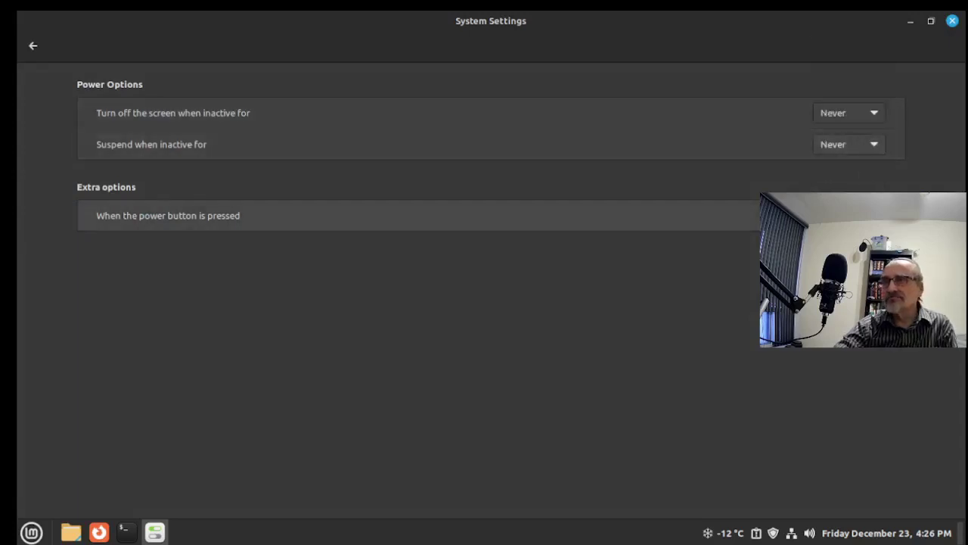
click(32, 46)
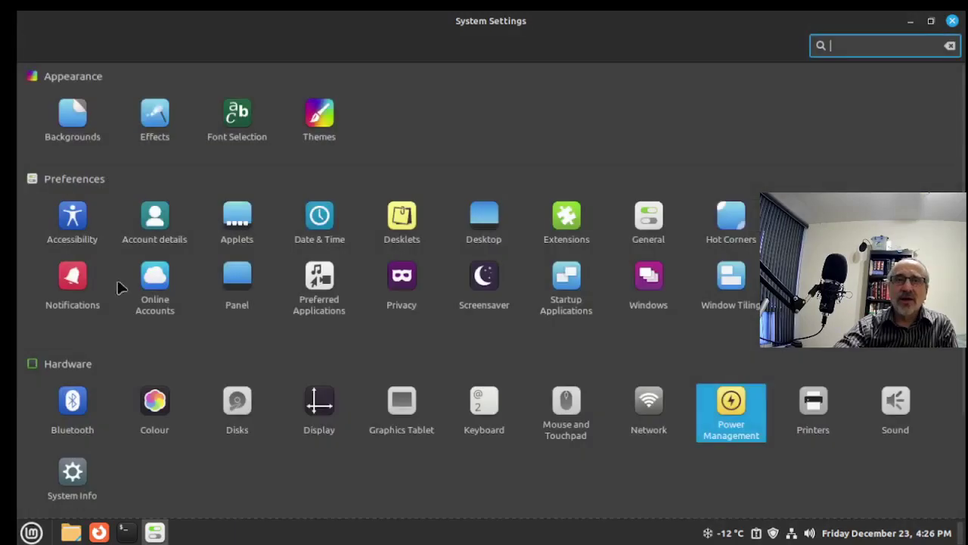
Open the Firewall configuration, authenticate with the account password, and dismiss the extra authentication prompt
scroll(283, 450, down, 3)
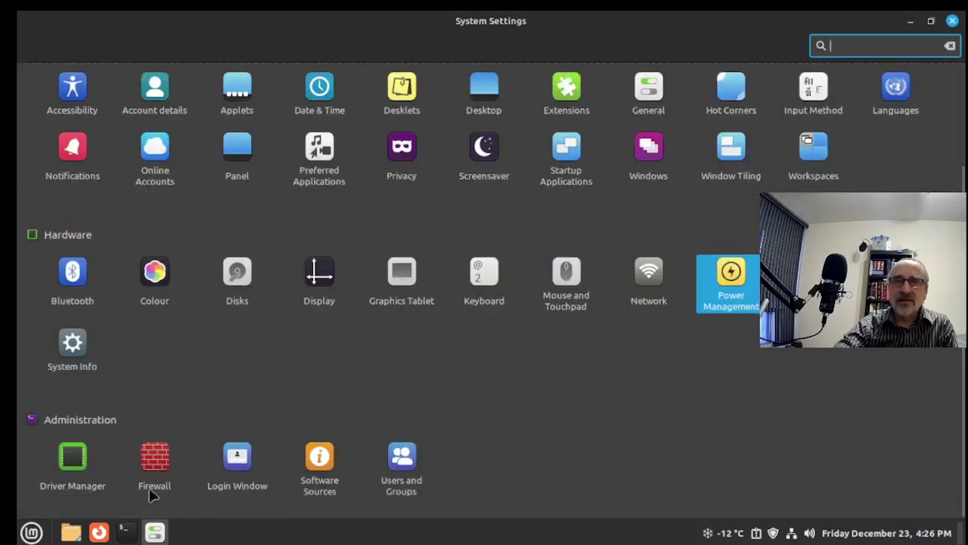
click(151, 457)
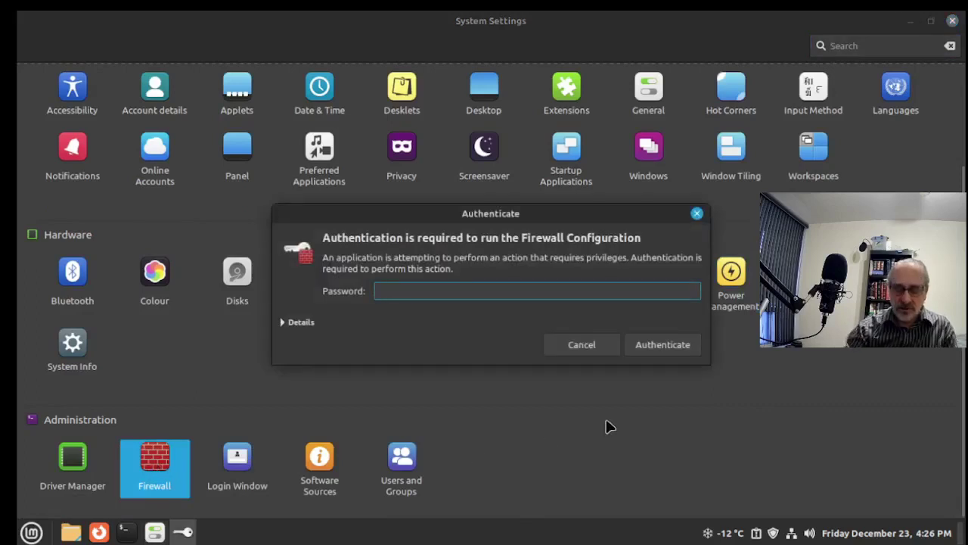
text(•)
key(Return)
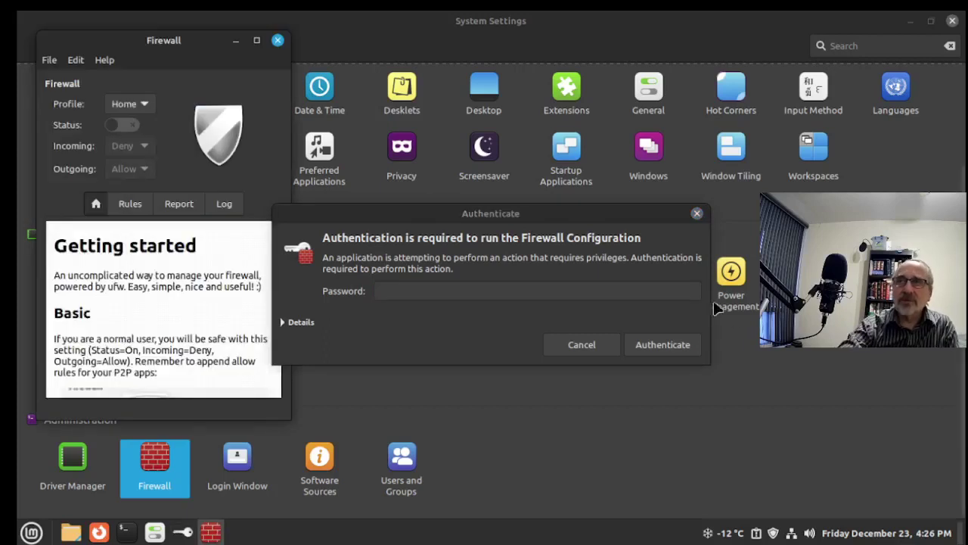
click(598, 345)
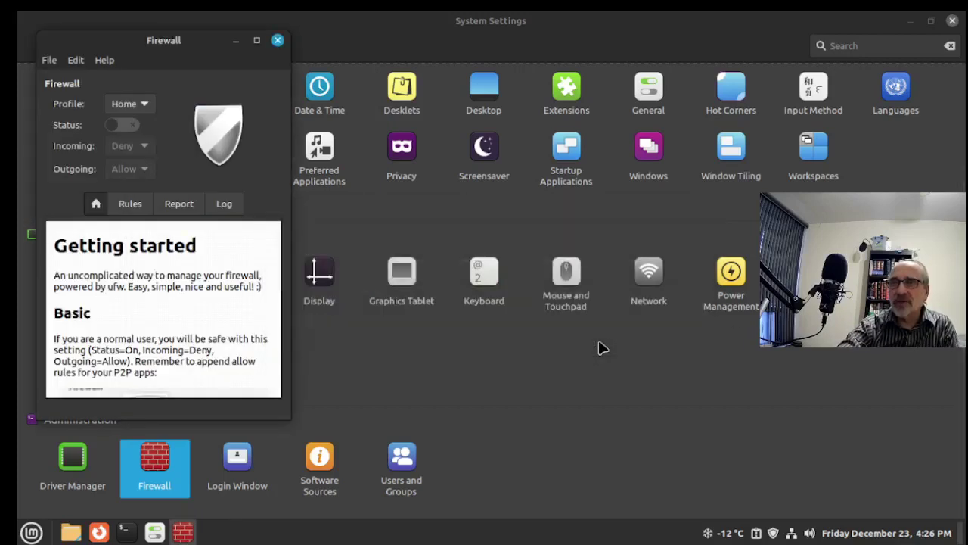
Turn on the firewall status for the Home profile and close the Firewall window
click(117, 126)
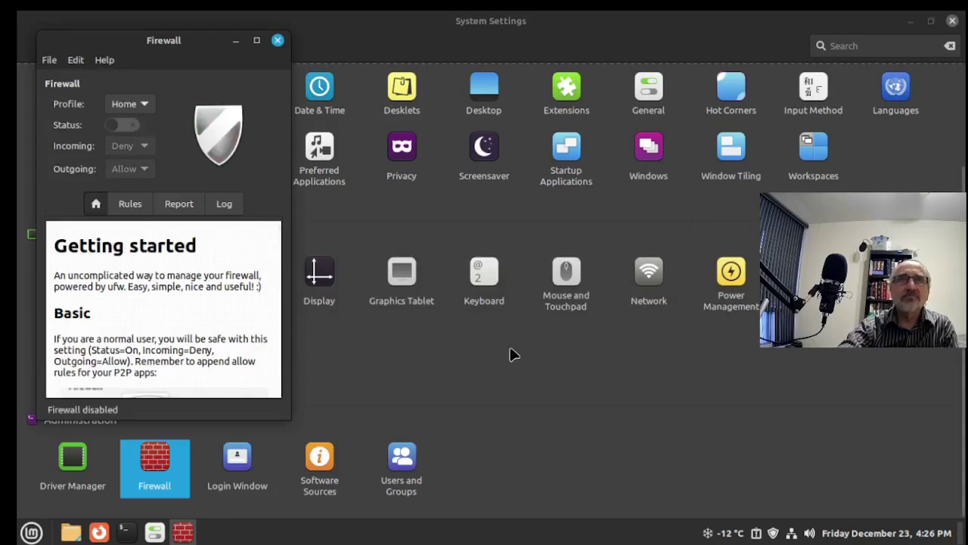
click(123, 129)
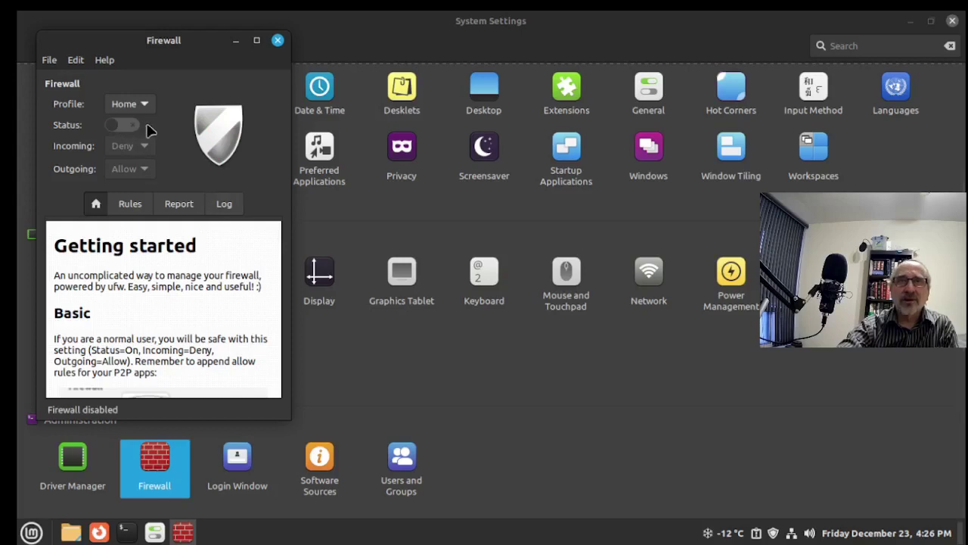
click(121, 128)
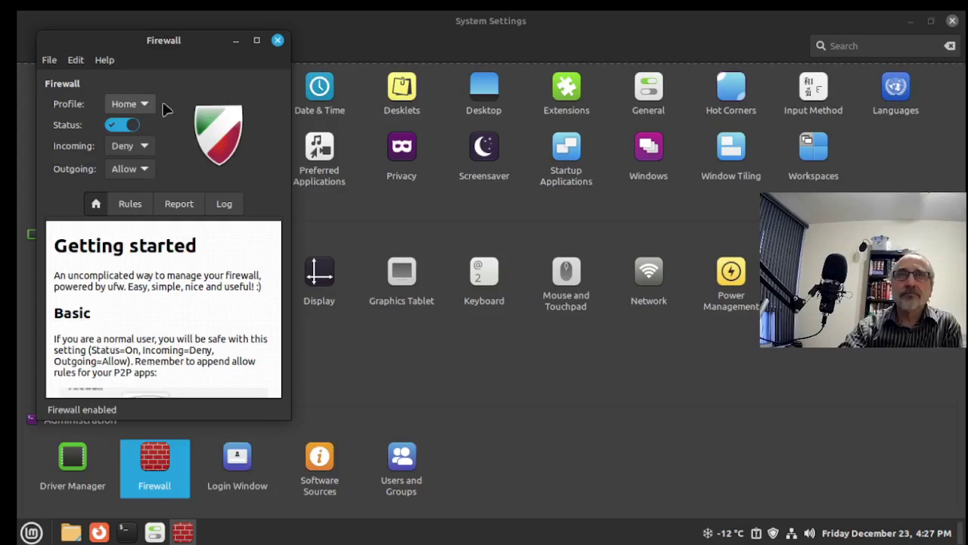
click(277, 40)
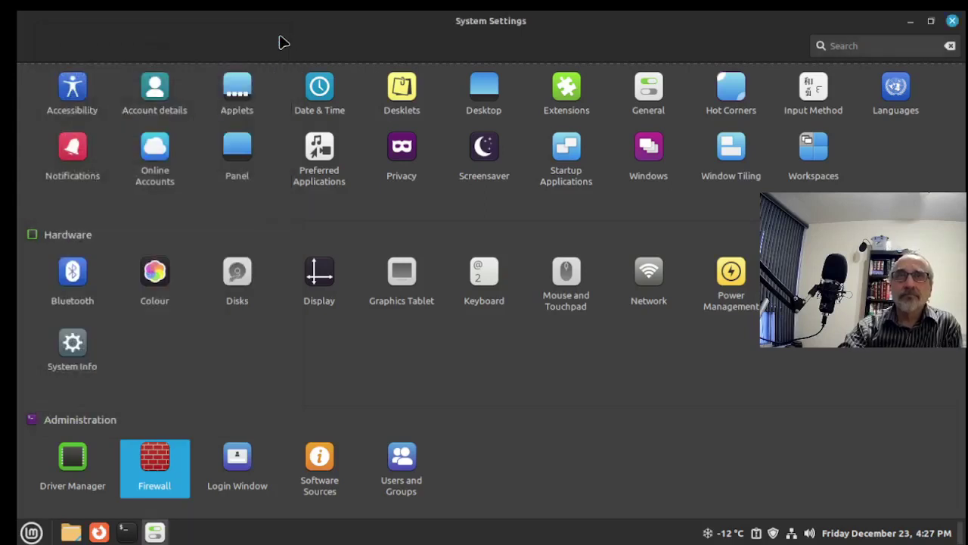
Reopen the Firewall configuration, authenticating with the account password, to check the firewall's status
click(148, 501)
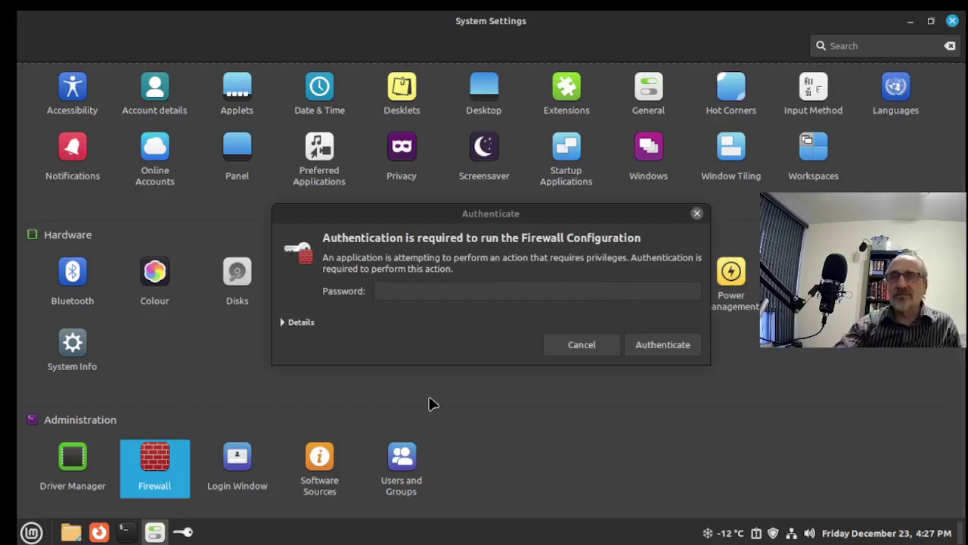
click(579, 350)
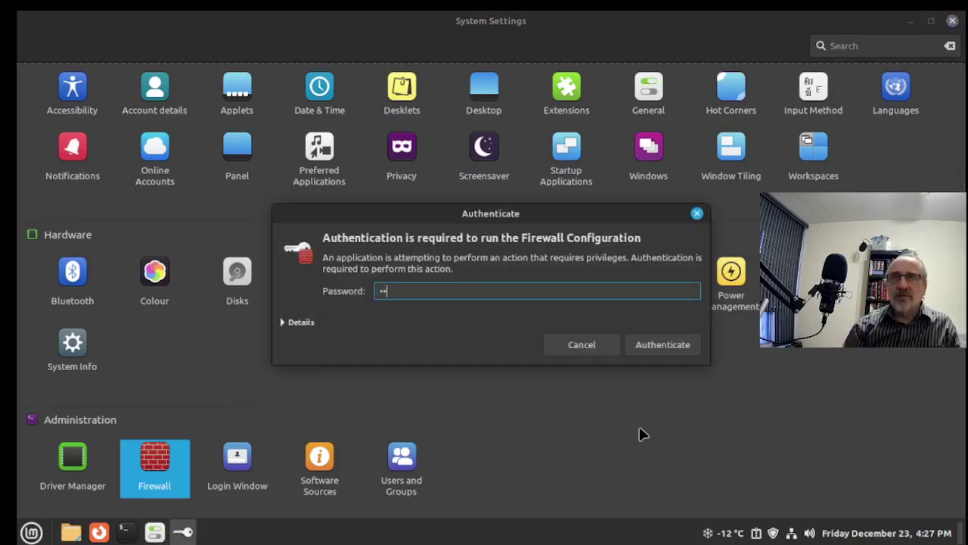
key(Return)
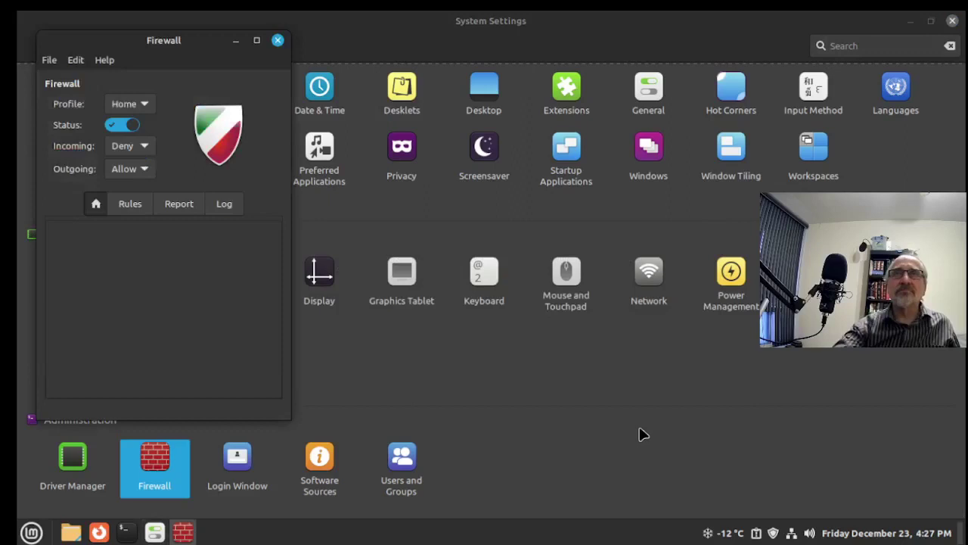
Close the Firewall and System Settings windows and open a maximized Terminal window
click(278, 40)
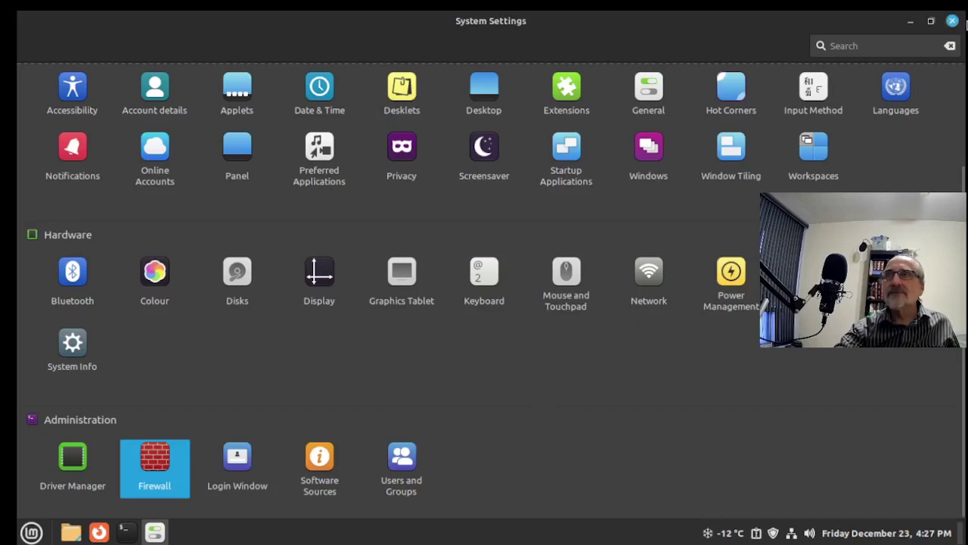
click(953, 21)
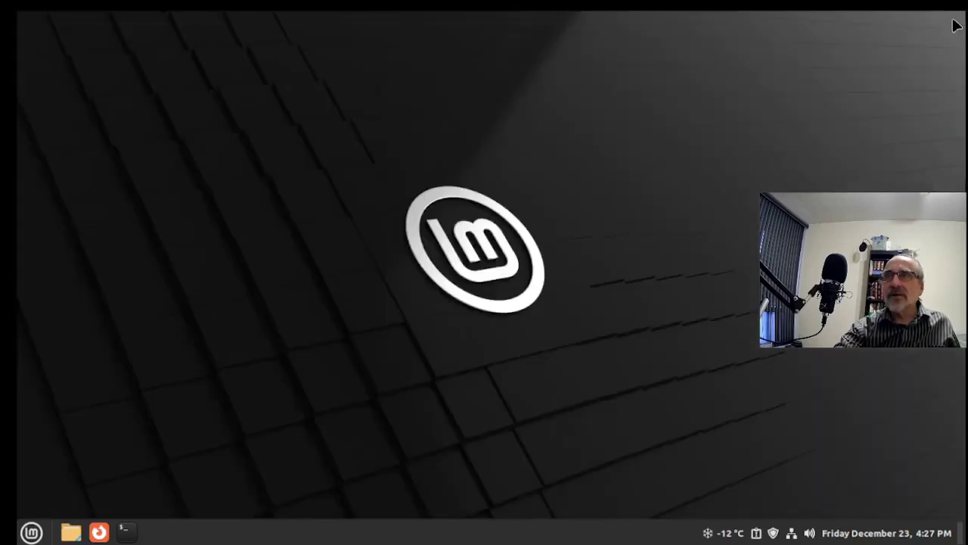
click(125, 532)
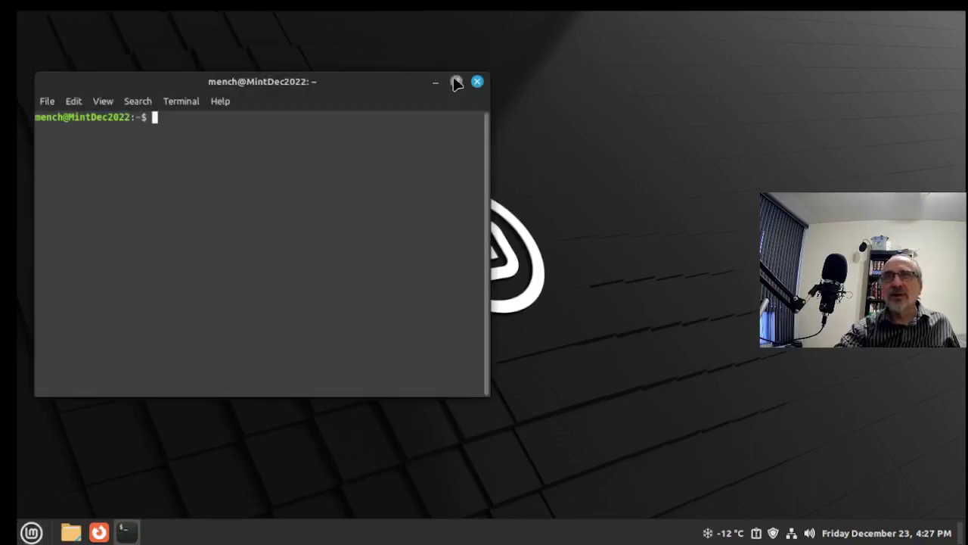
click(457, 82)
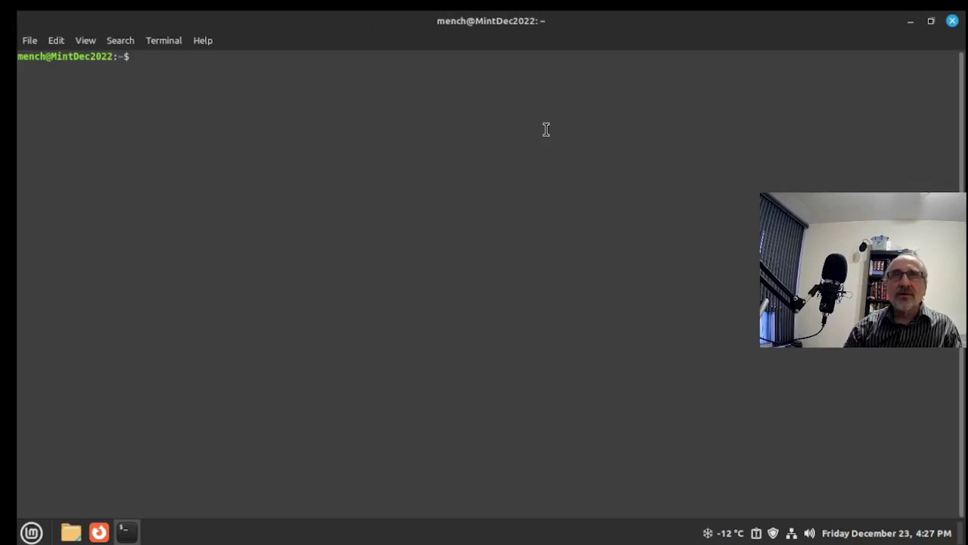
Install the numlockx package with sudo apt install numlockx, authenticating with the account password, and close the Terminal
text(sudo )
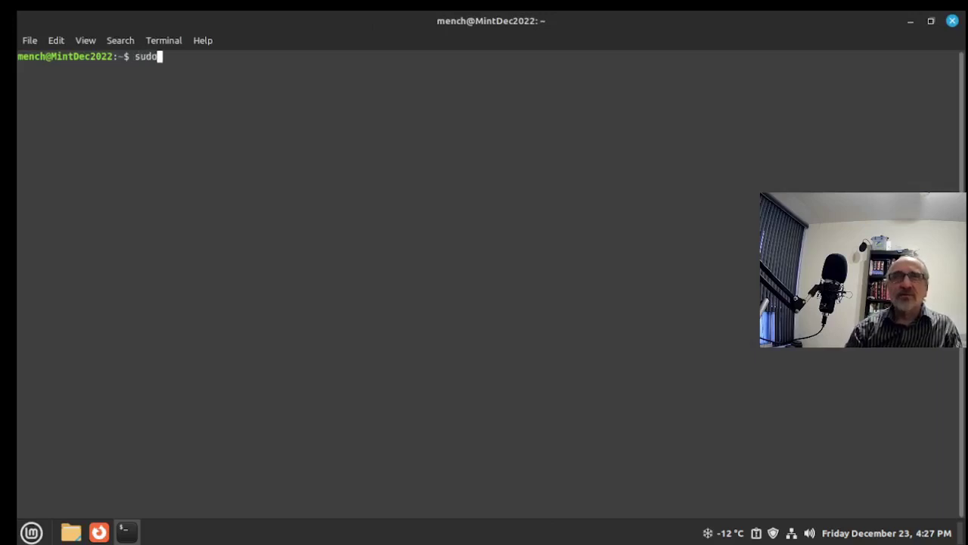
text(apt)
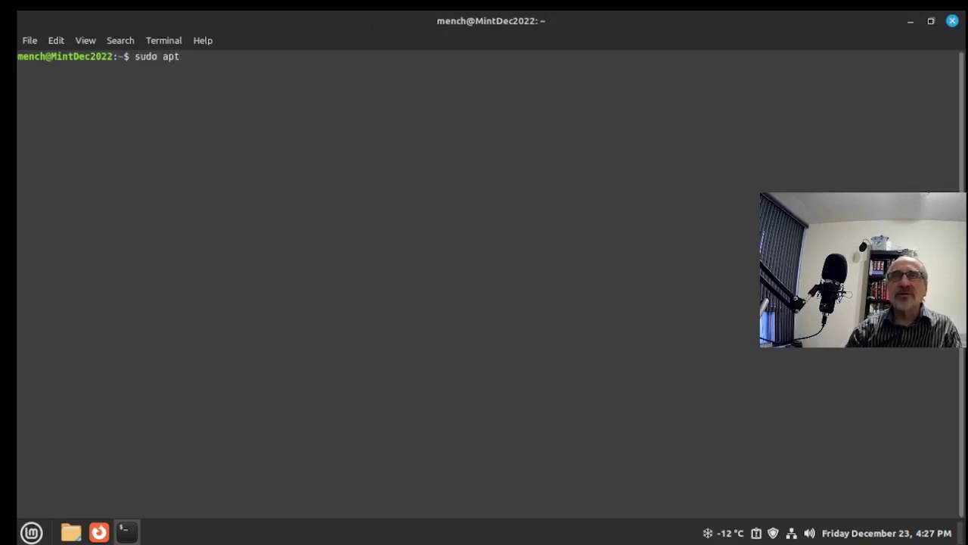
text( install numlockx)
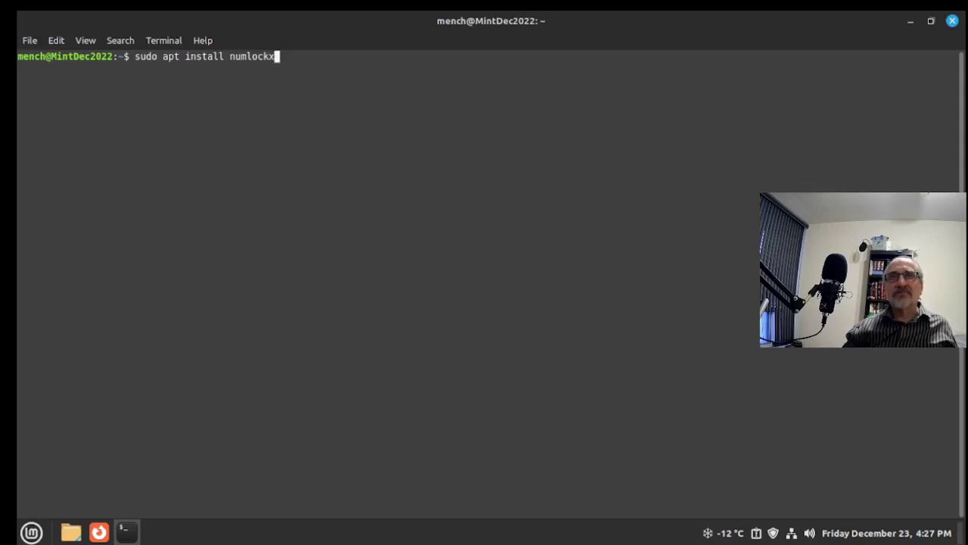
key(Return)
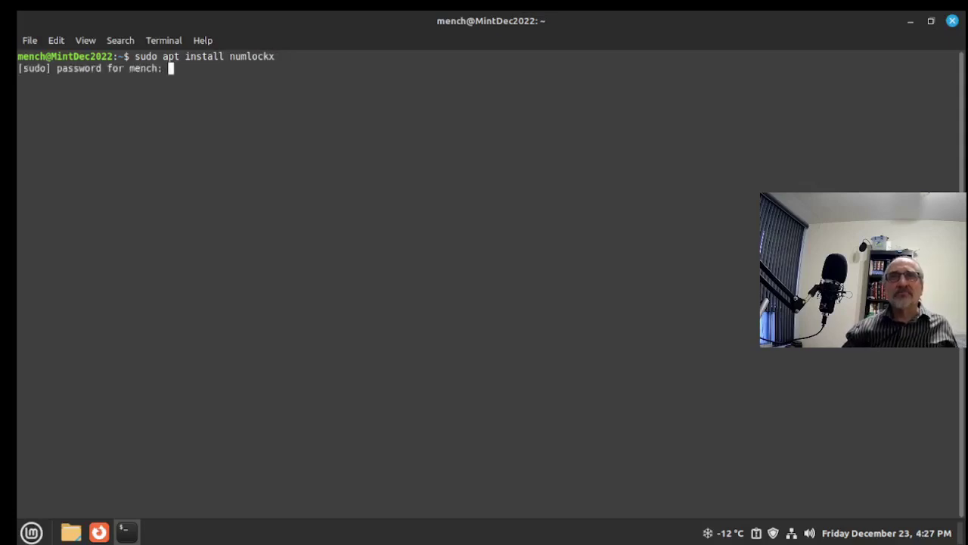
key(Return)
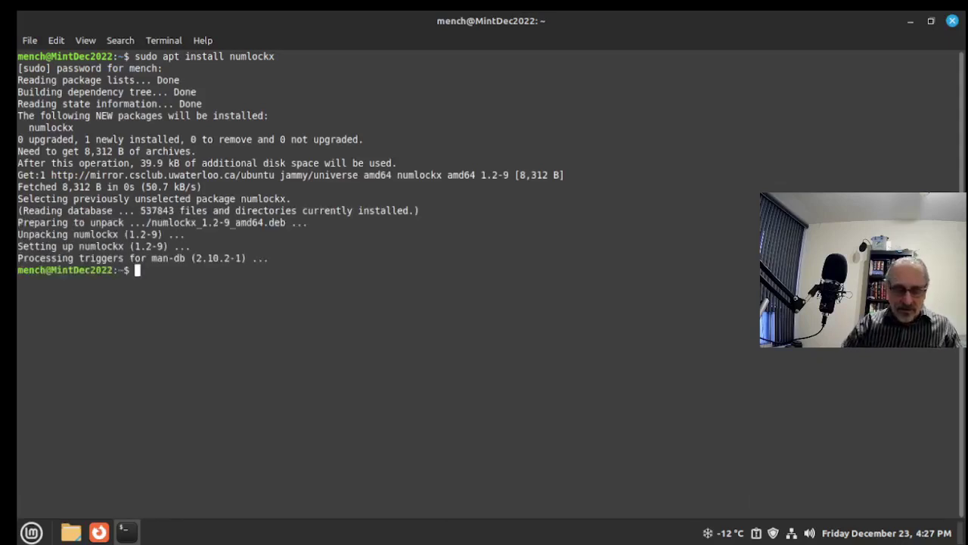
click(952, 21)
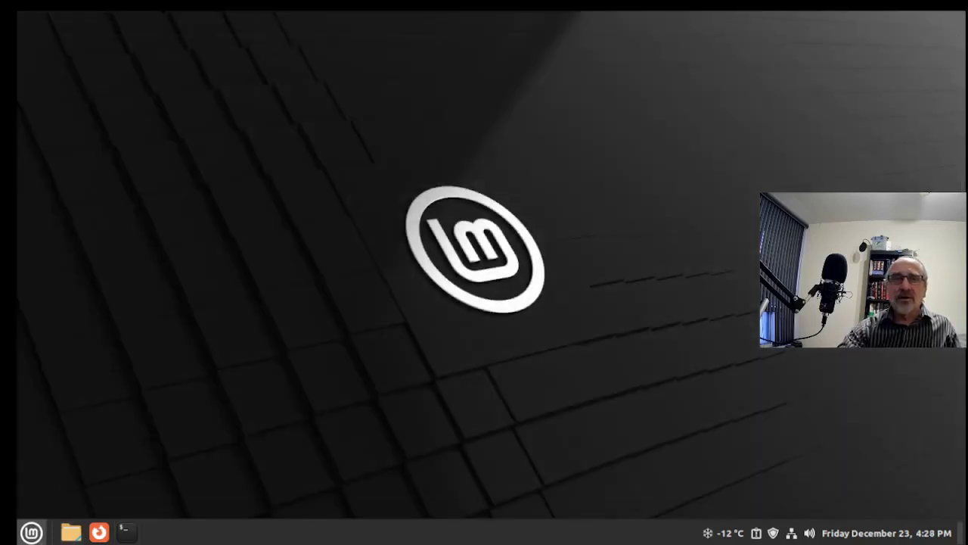
Open the Login Window configuration from System Settings, authenticate with the account password, and dismiss the extra authentication prompt
click(31, 532)
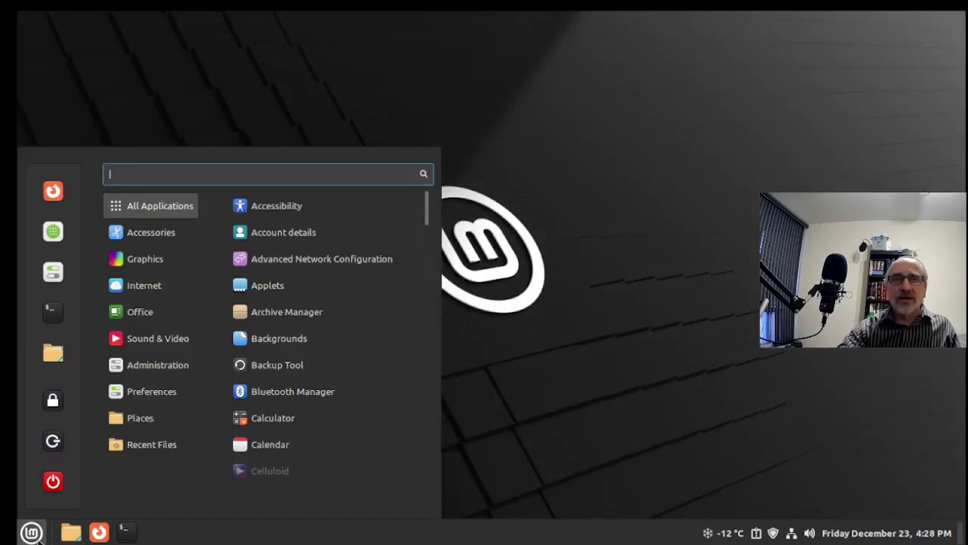
click(47, 278)
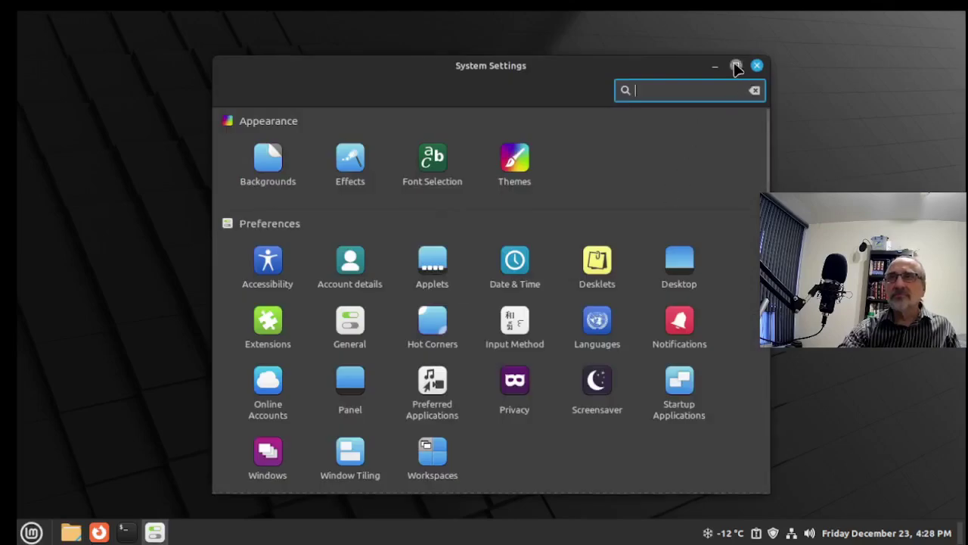
click(738, 68)
scroll(293, 421, down, 3)
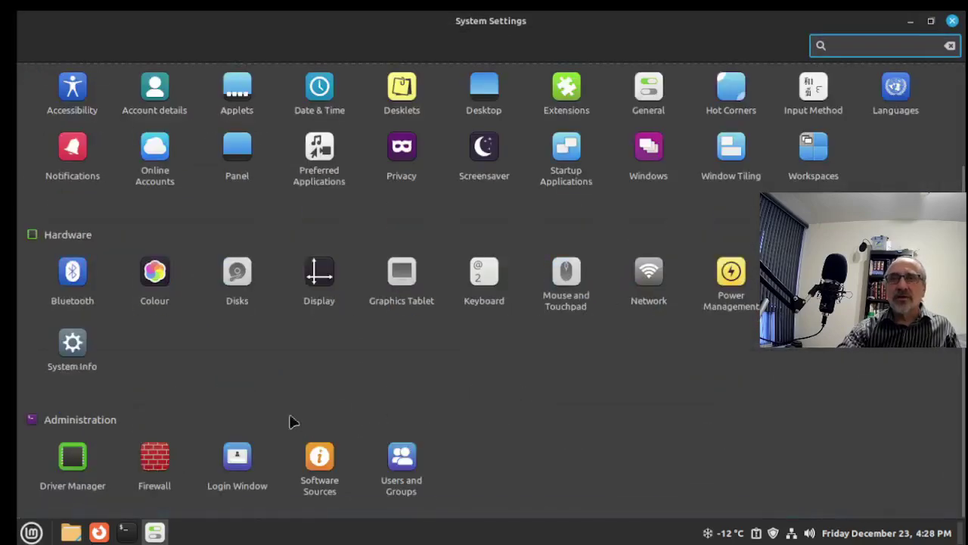
click(240, 467)
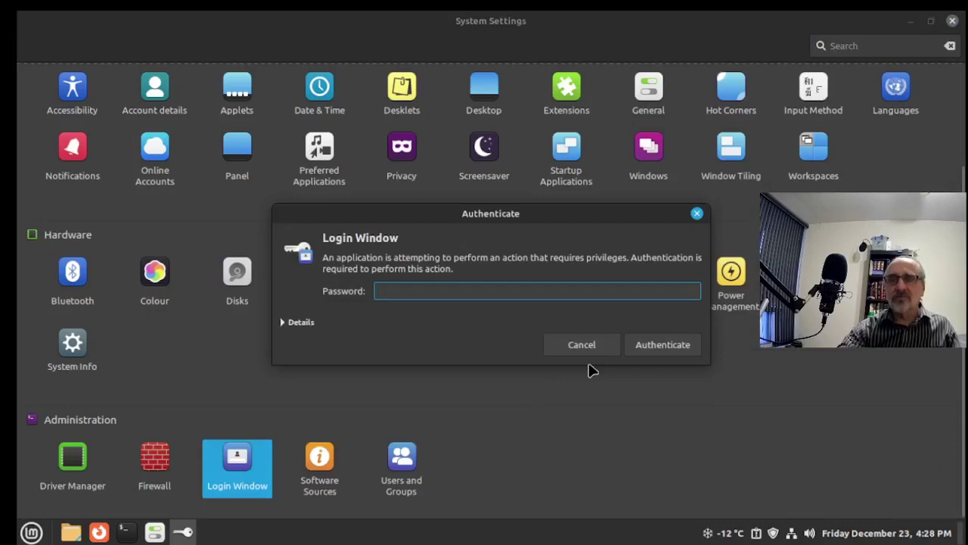
key(Return)
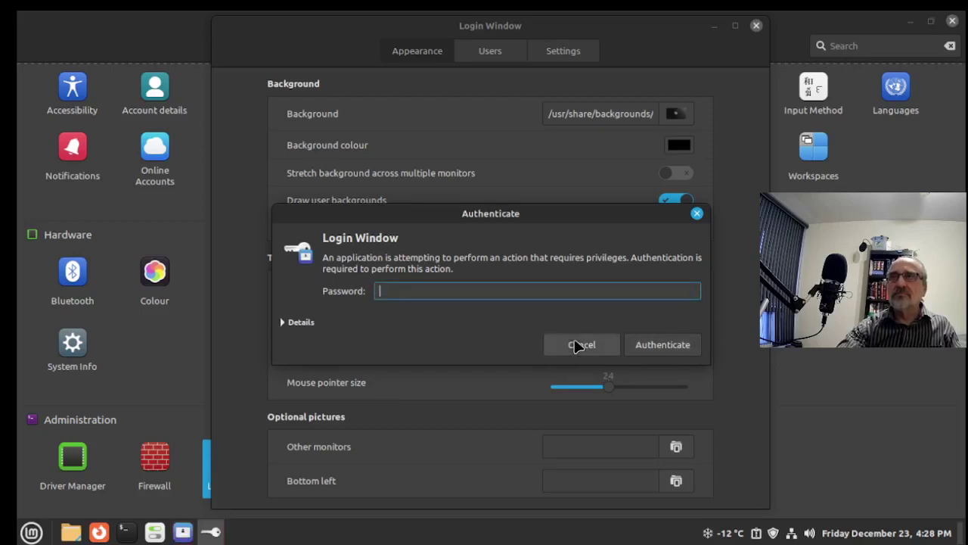
click(575, 345)
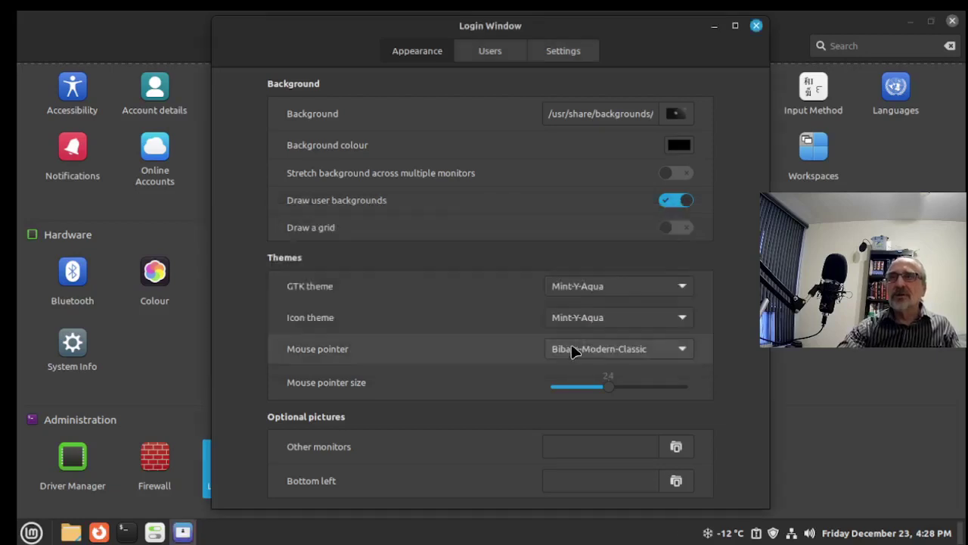
Turn on Activate numlock for the login window and close the Login Window and System Settings windows
click(735, 27)
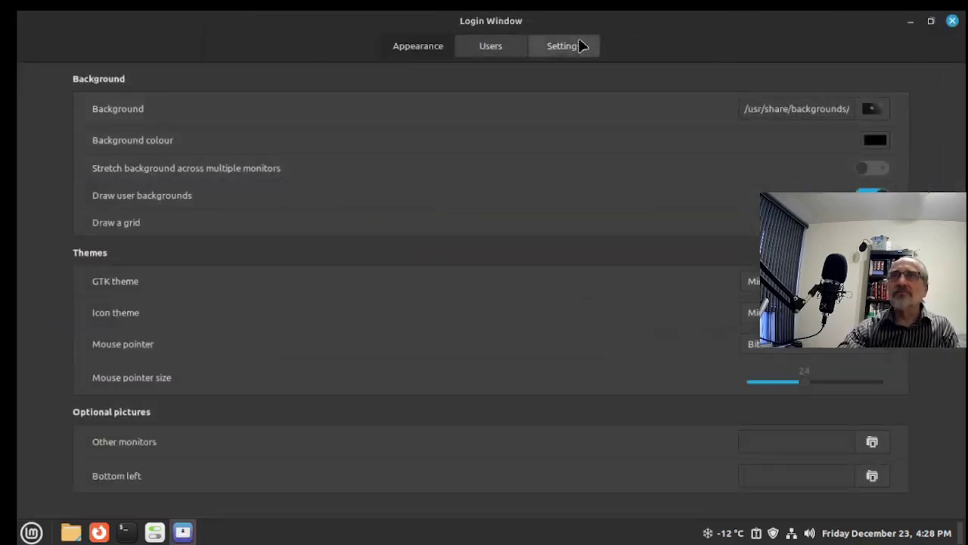
click(559, 48)
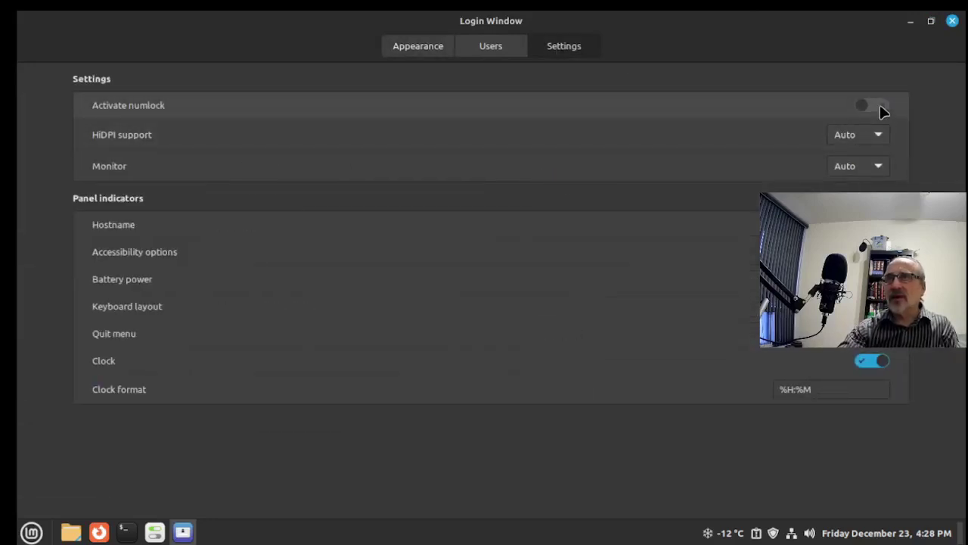
click(882, 110)
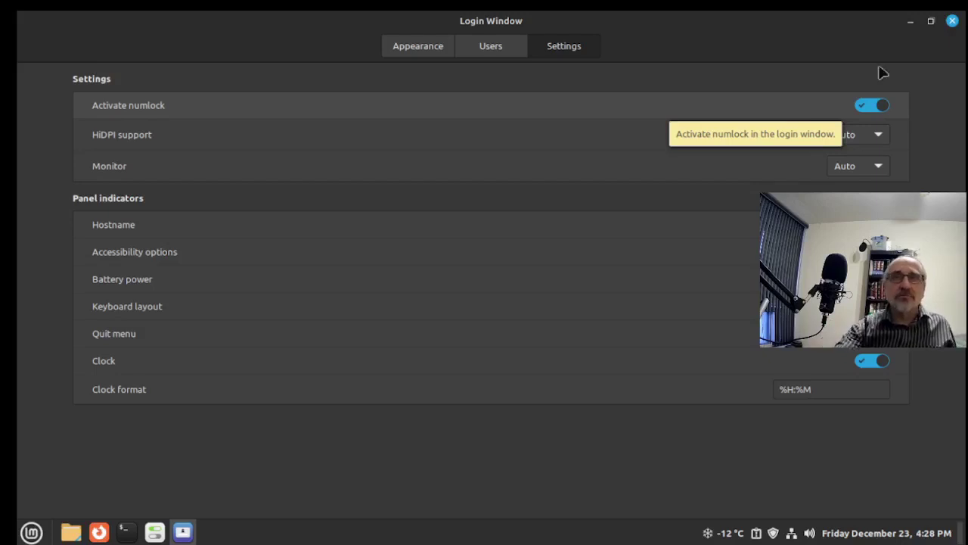
click(952, 20)
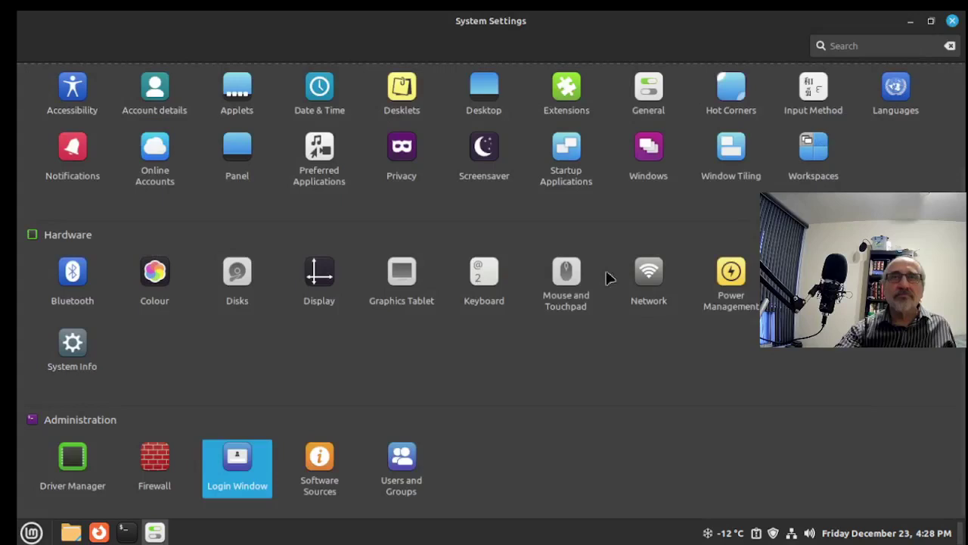
click(953, 21)
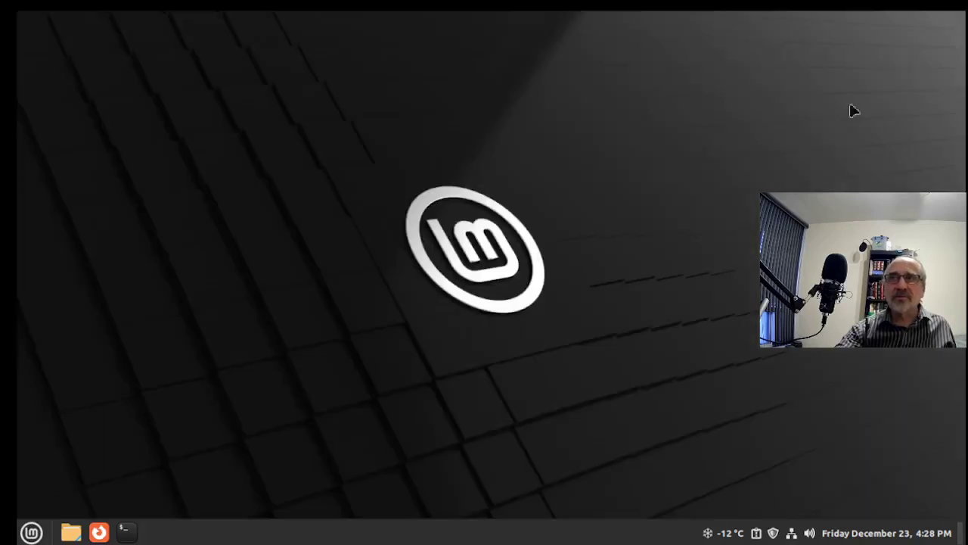
Open Software Manager in a maximized window and search for "brave"
click(25, 534)
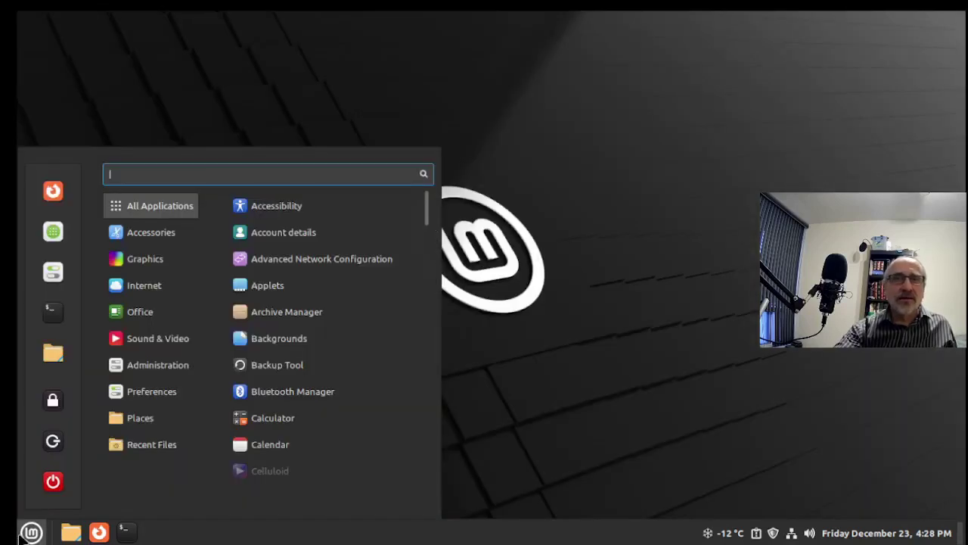
click(50, 234)
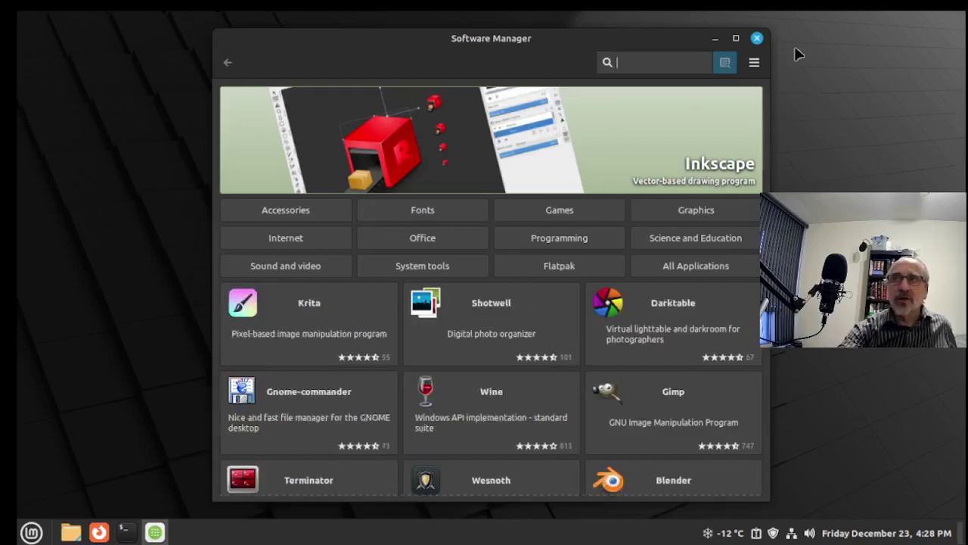
click(736, 40)
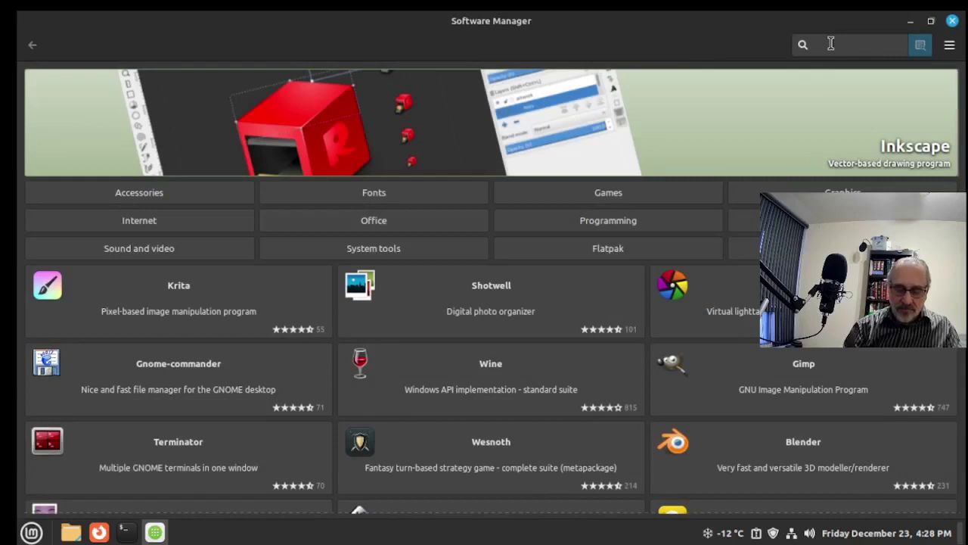
text(brav)
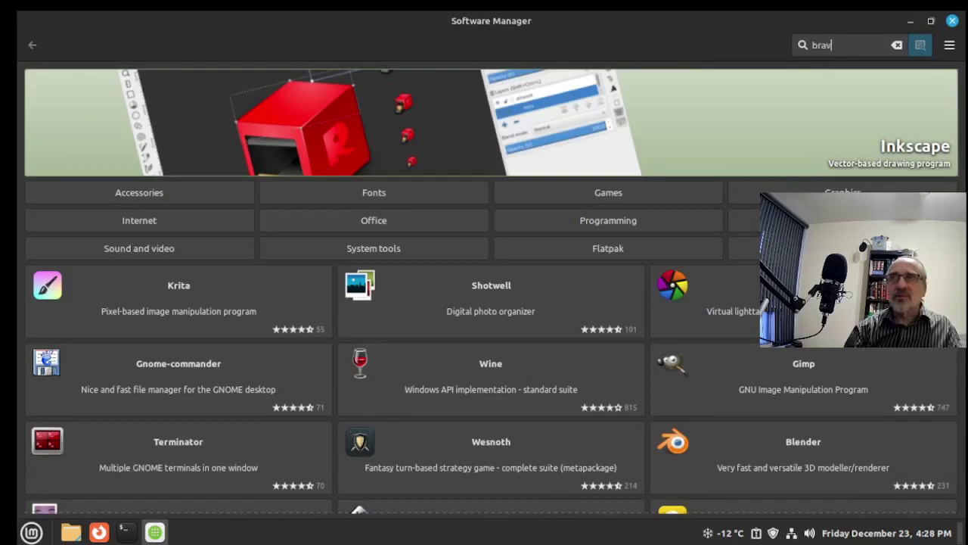
text(e)
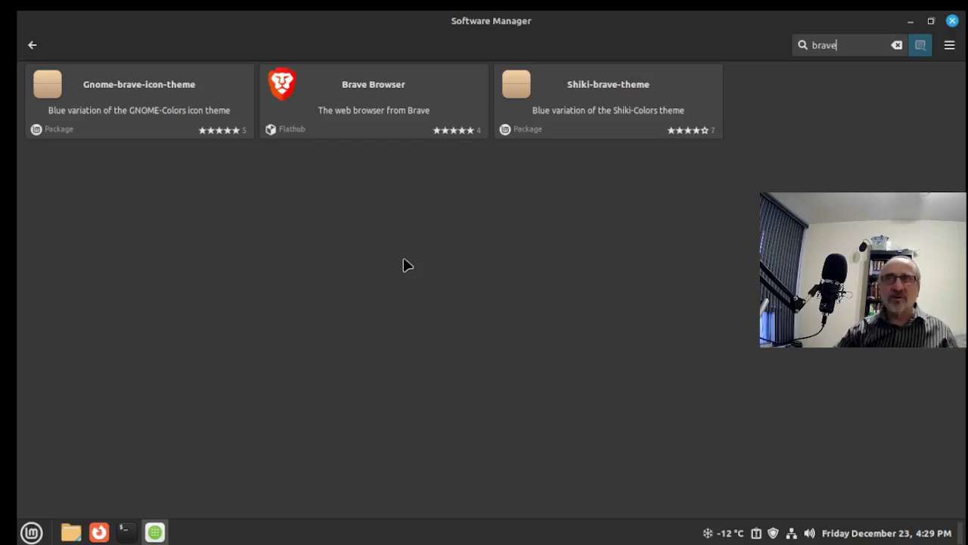
Install the Brave Browser Flatpak from Flathub, accepting the additional software, and close Software Manager
click(363, 119)
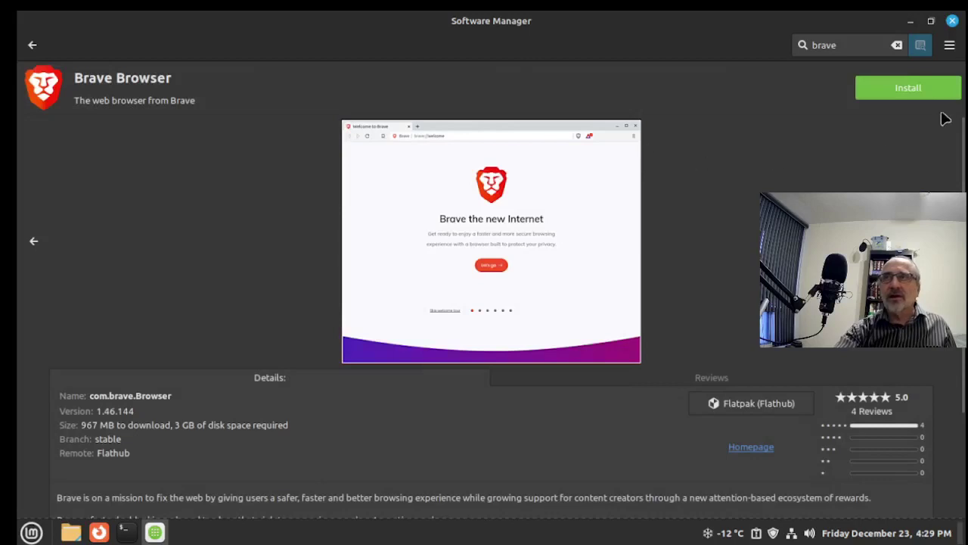
click(909, 91)
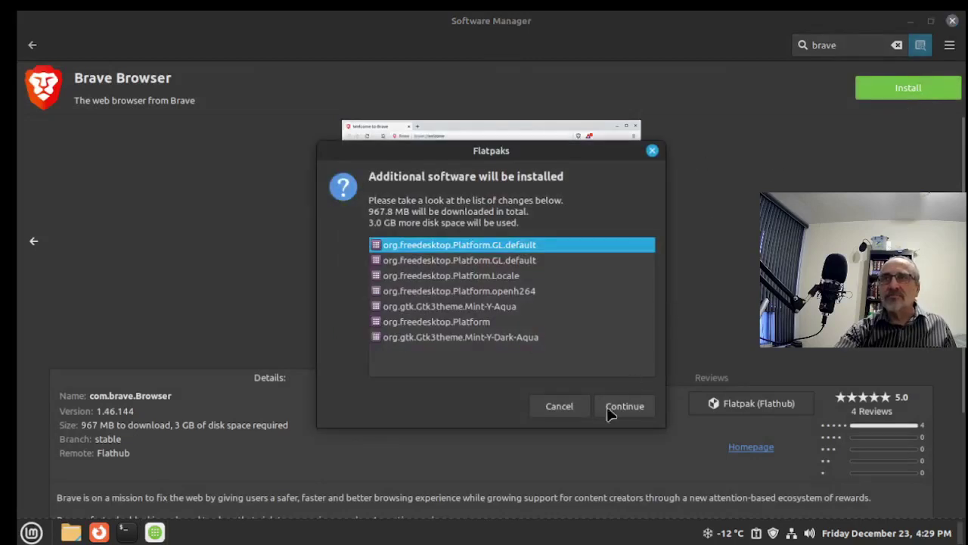
click(633, 407)
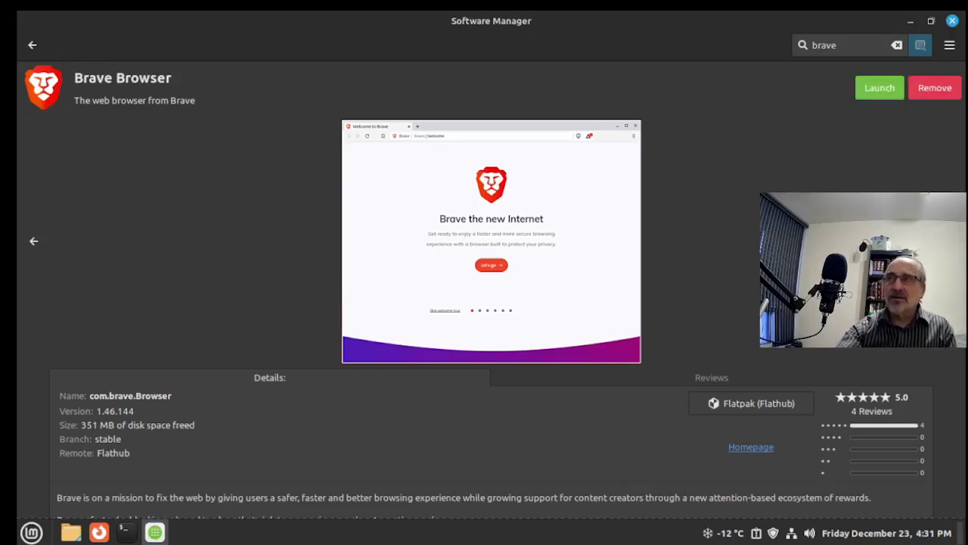
click(953, 23)
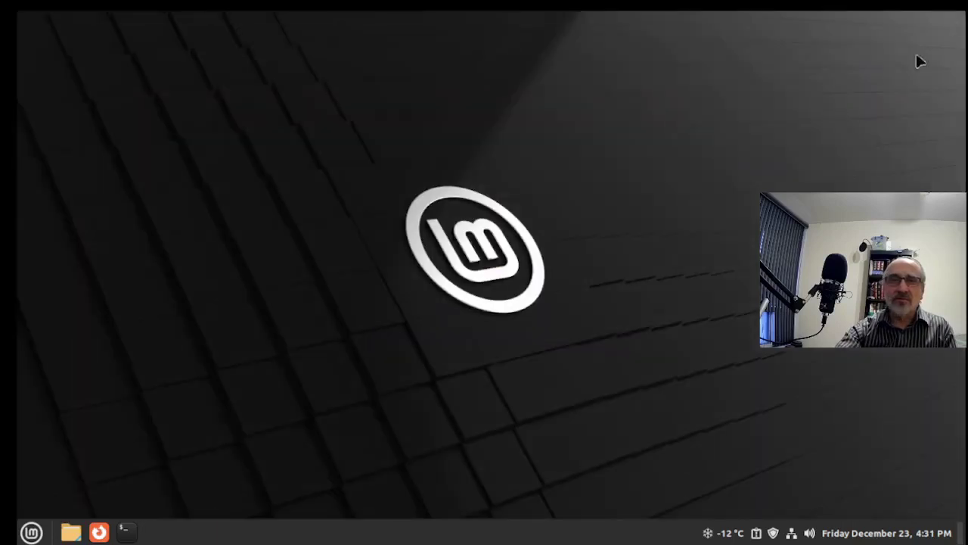
Launch Brave from the Internet applications, postpone making it the default browser, view its maximized welcome page, and close it
click(30, 533)
mouse_move(144, 285)
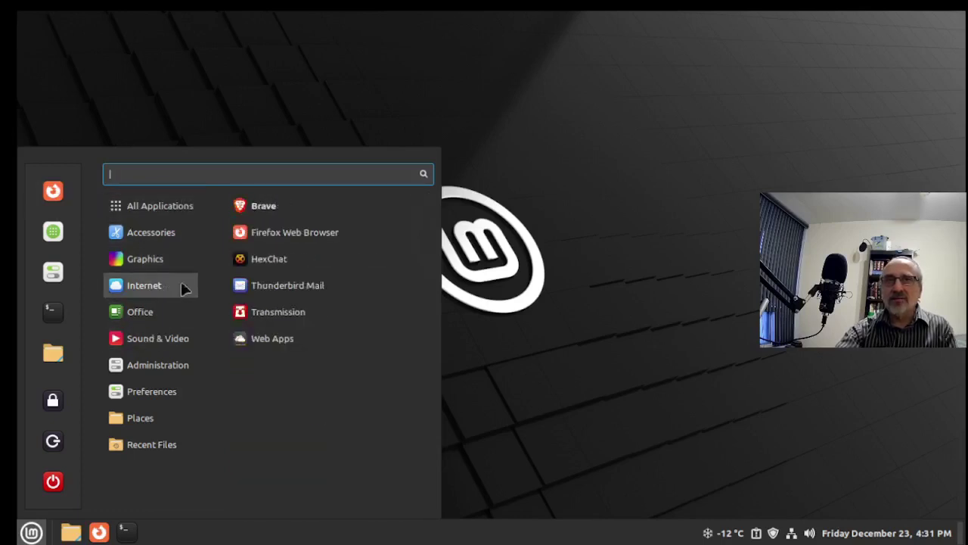
click(360, 204)
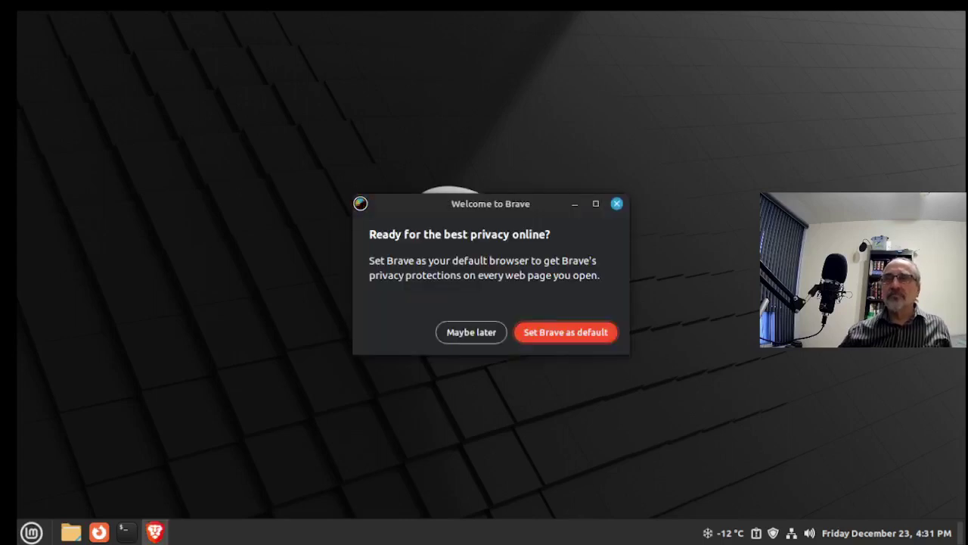
click(472, 332)
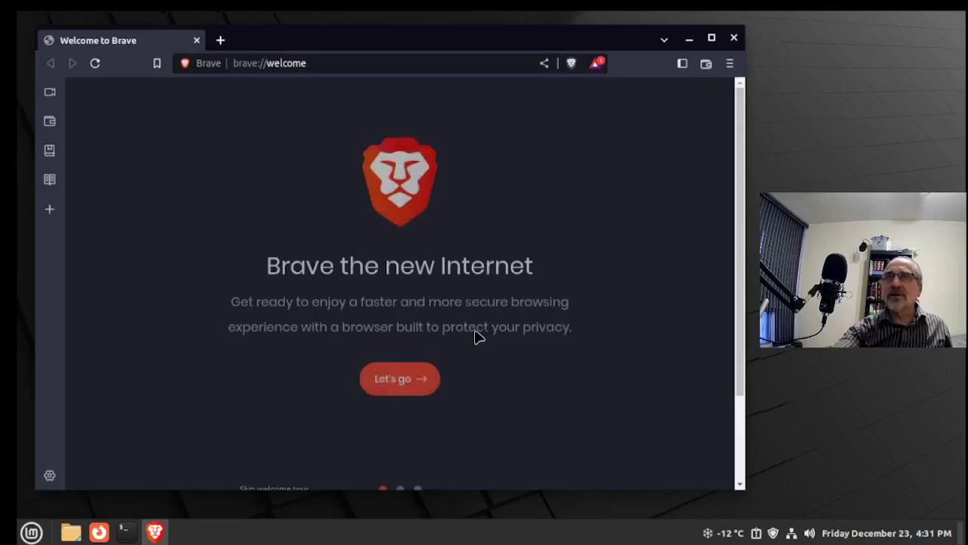
click(711, 40)
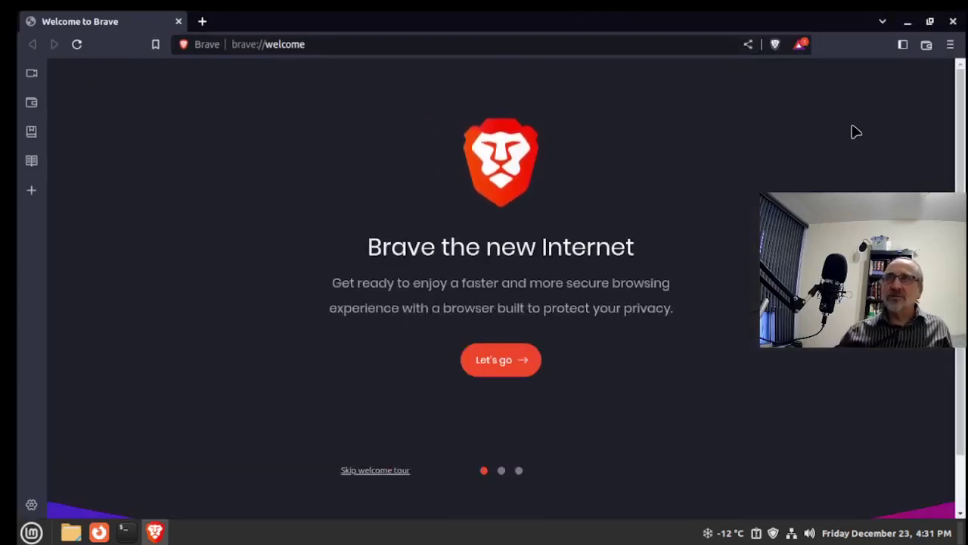
click(953, 21)
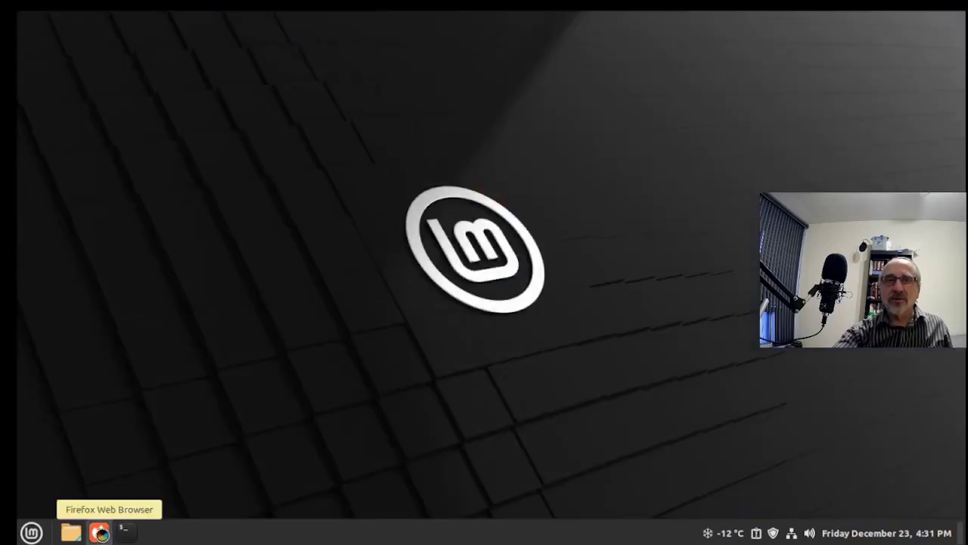
View Firefox's new-tab page and the Home folder in the file manager, closing each window
click(98, 533)
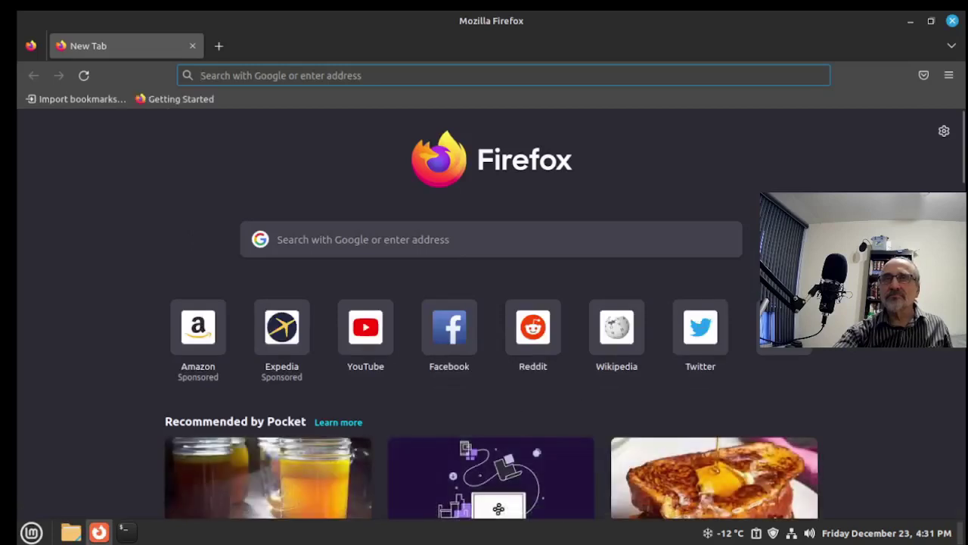
click(953, 23)
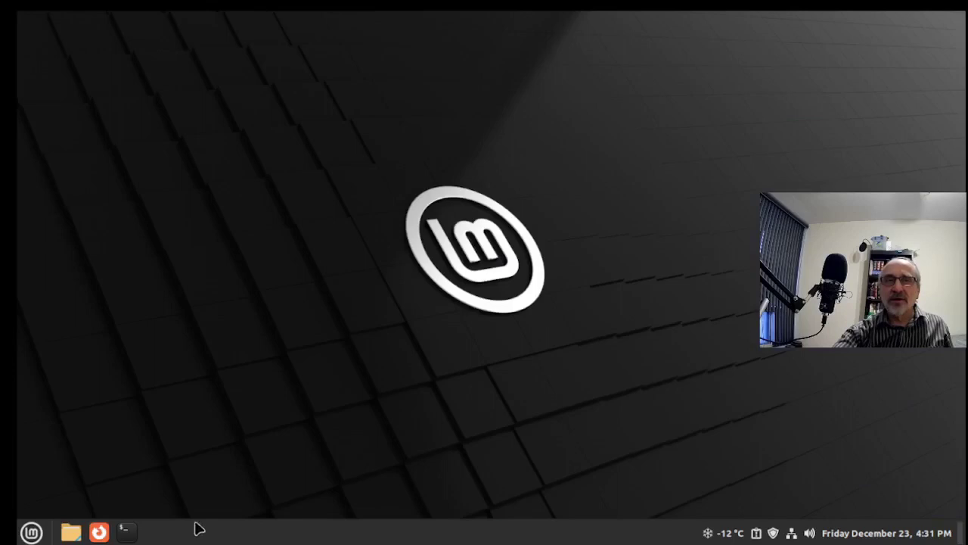
click(72, 533)
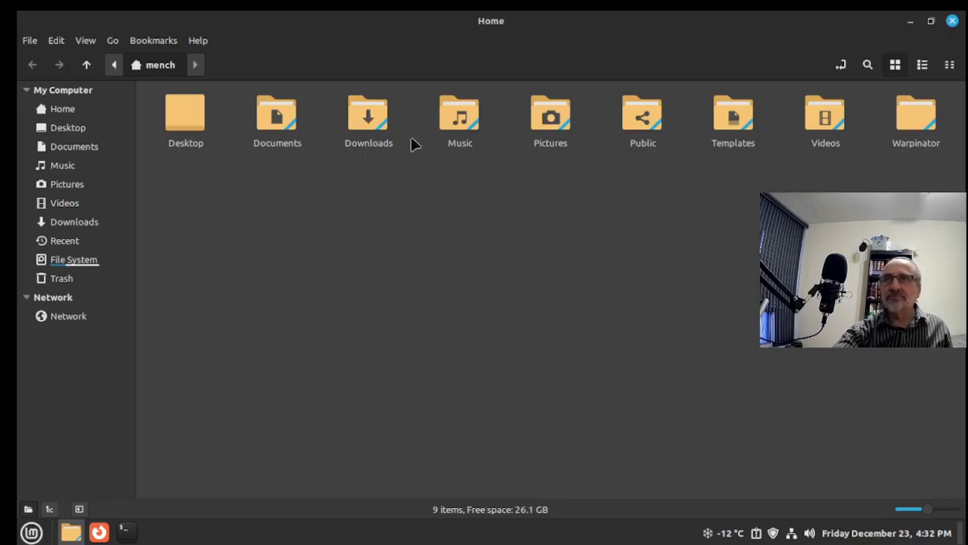
click(953, 20)
Bring up the list of all installed applications
key(super)
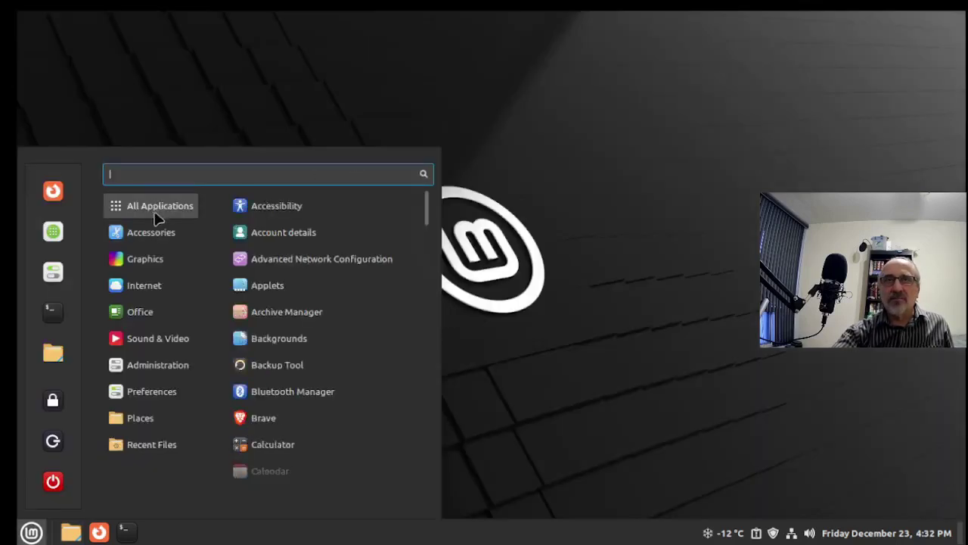